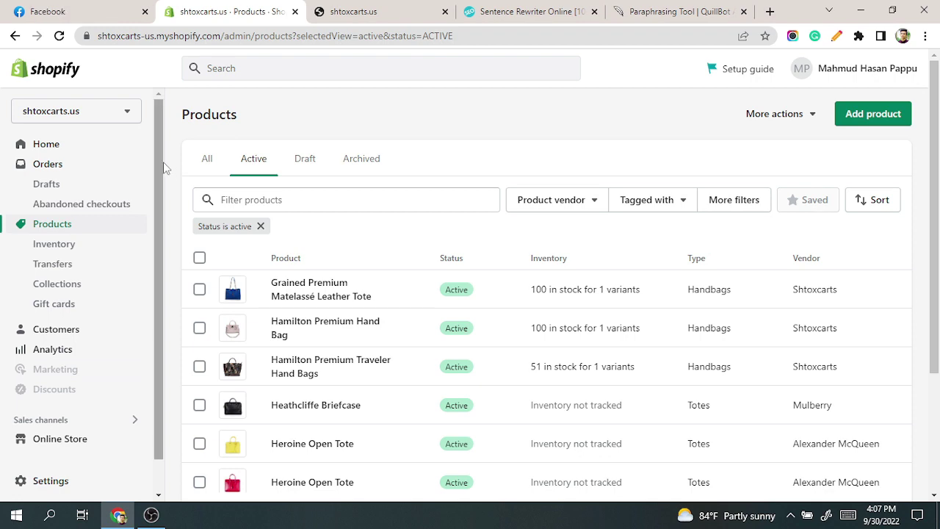
Review the storefront home page and compare the store's active and draft product lists in the Shopify admin.
click(361, 11)
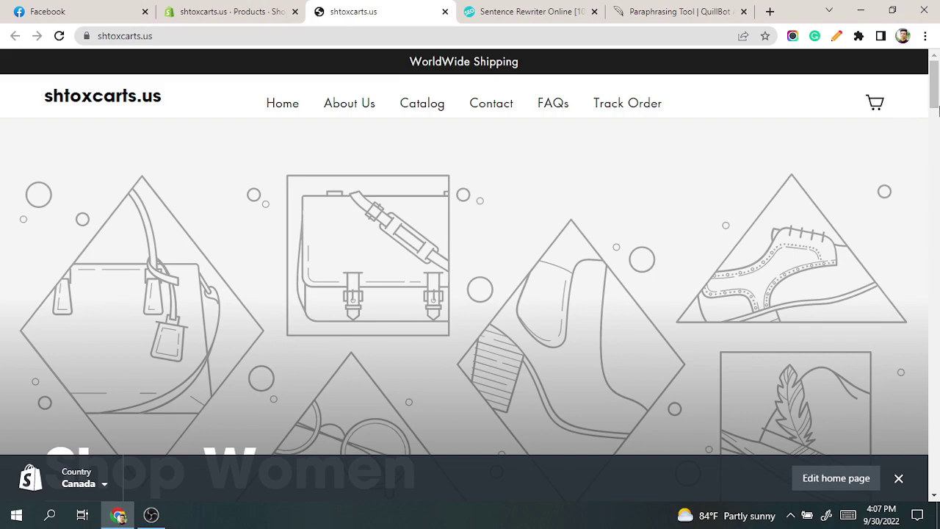
mouse_move(934, 97)
mouse_down()
mouse_move(935, 453)
mouse_move(936, 96)
mouse_up()
click(229, 12)
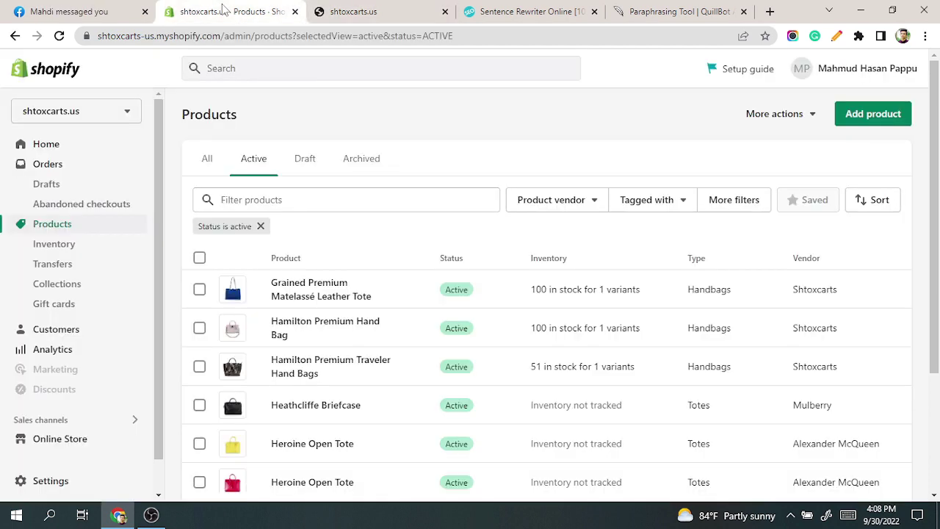
click(311, 162)
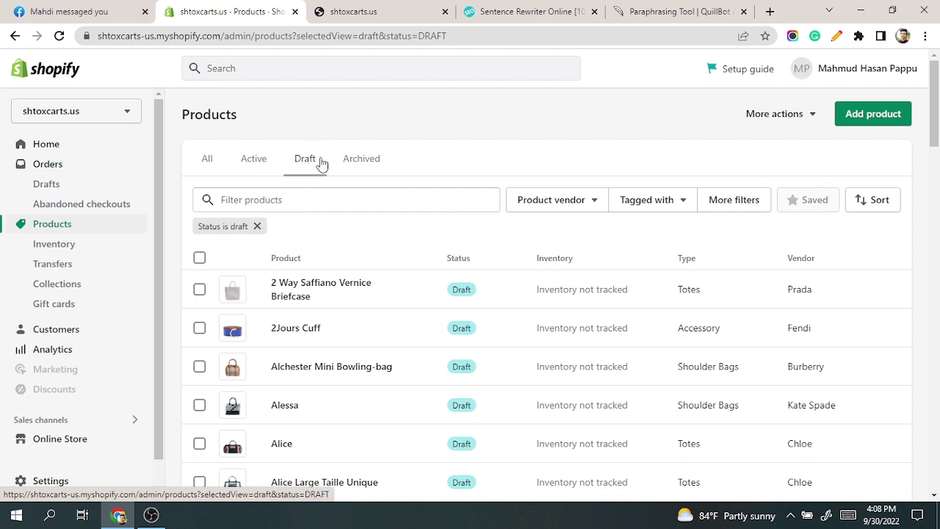
click(254, 159)
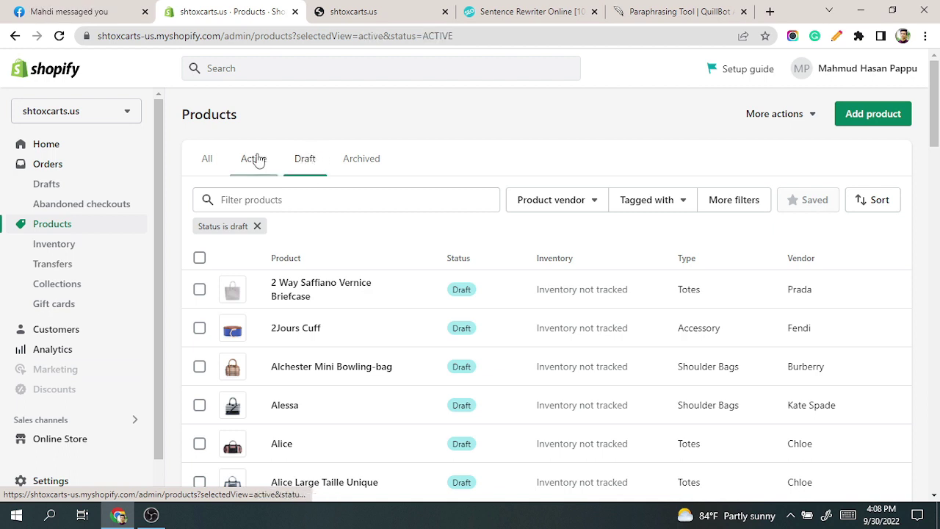
click(303, 162)
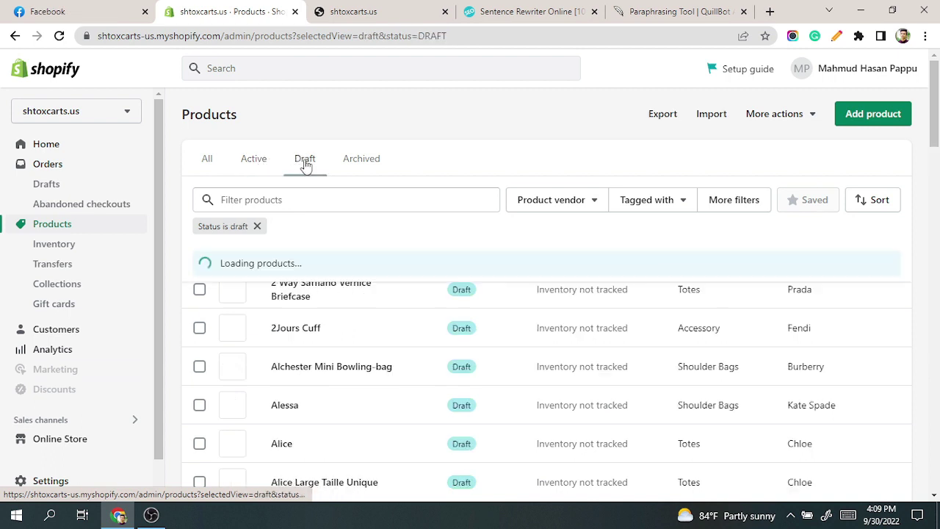
click(261, 161)
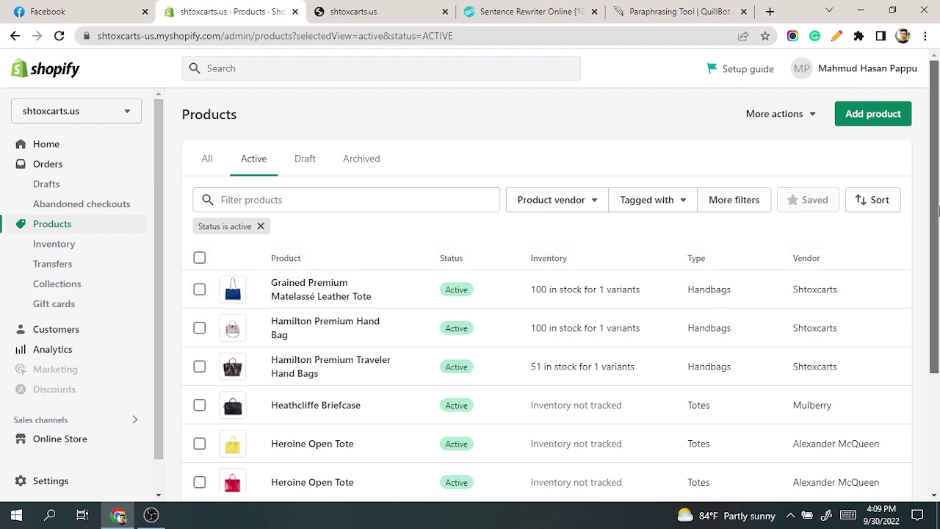
scroll(587, 279, down, 3)
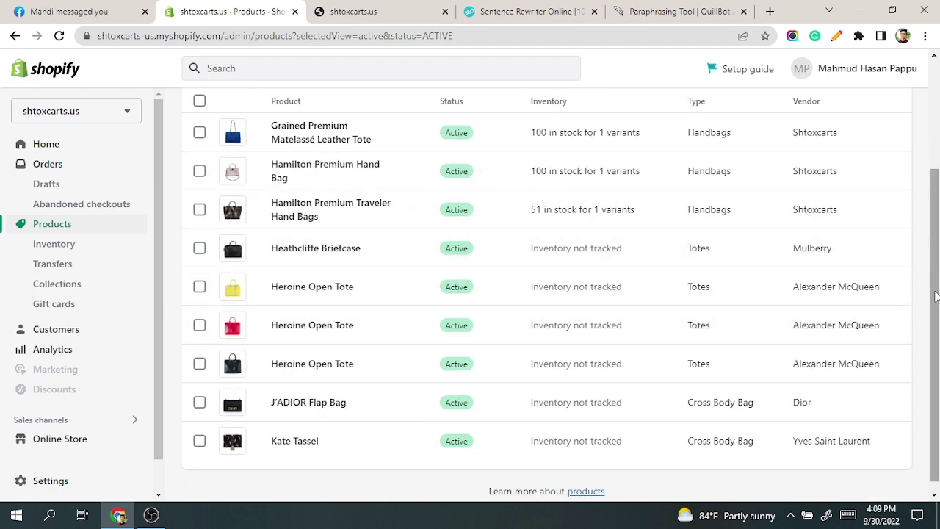
scroll(389, 233, up, 3)
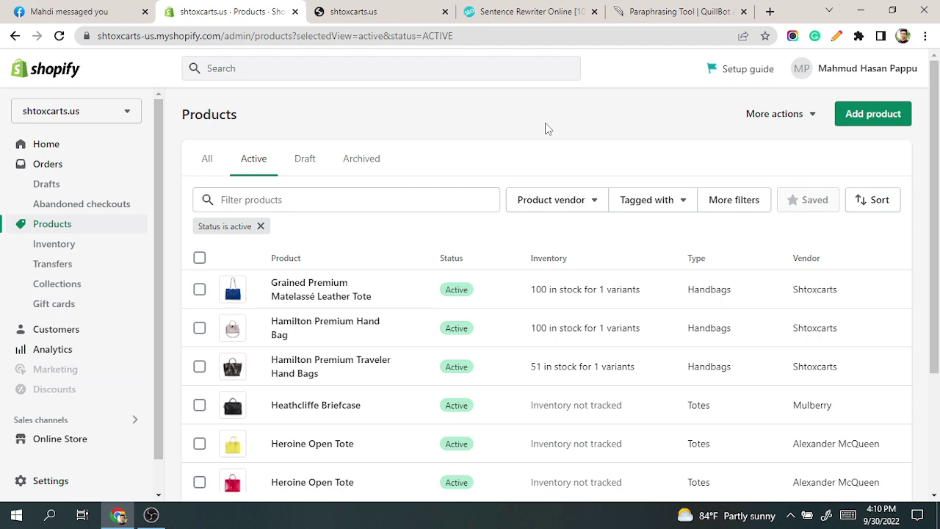
click(389, 13)
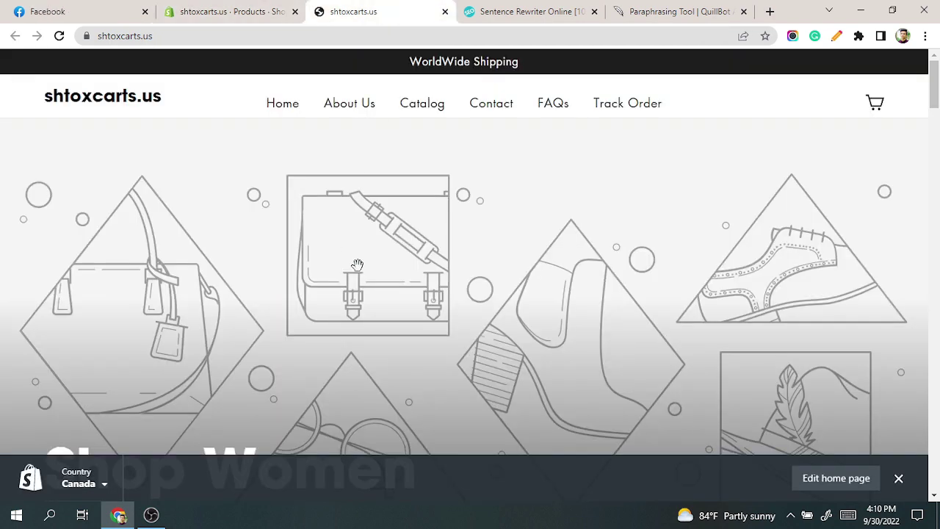
mouse_move(936, 94)
mouse_down()
mouse_move(935, 290)
mouse_move(937, 81)
mouse_up()
click(230, 12)
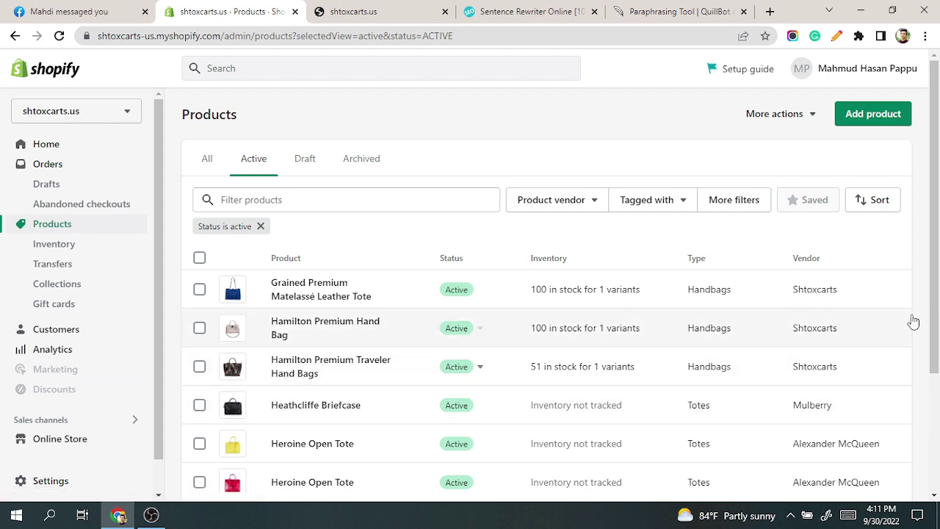
Open the Heathcliffe Briefcase product and change its title to "Premium Heathcliff Hand Bags".
scroll(939, 251, down, 2)
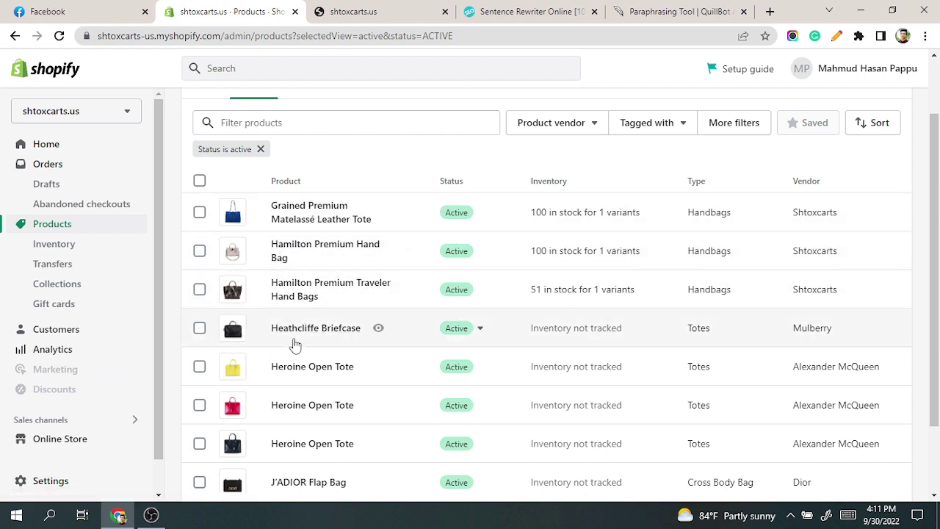
click(315, 330)
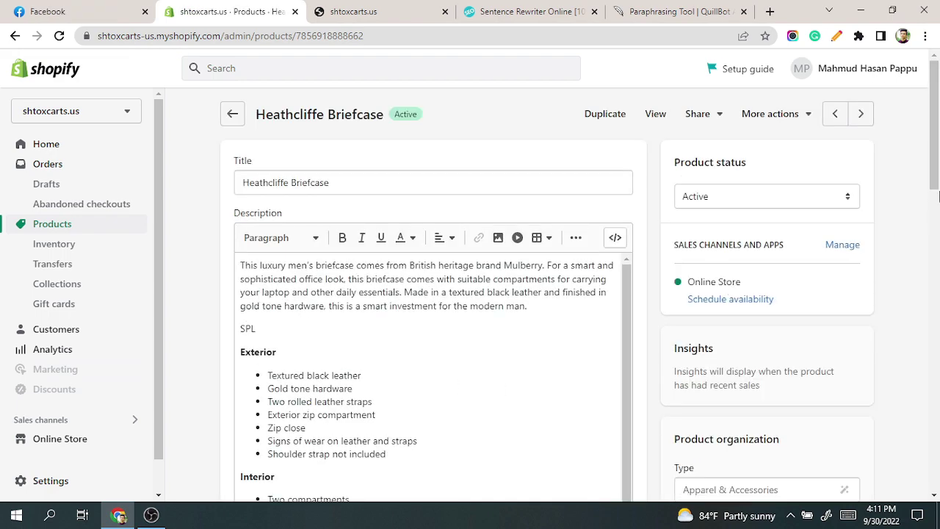
mouse_move(938, 123)
mouse_down()
mouse_move(939, 136)
mouse_move(938, 123)
mouse_up()
drag(330, 183, 291, 183)
key(BackSpace)
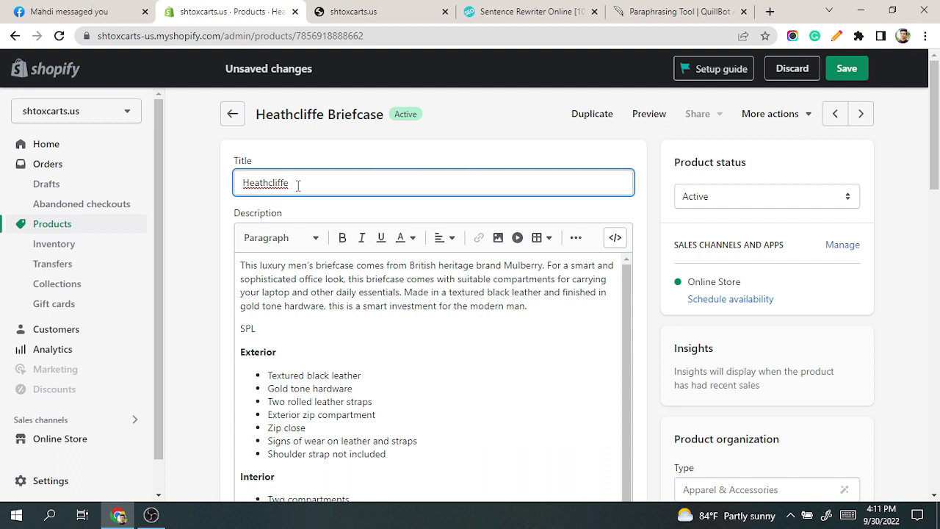
key(Home)
text(Premium)
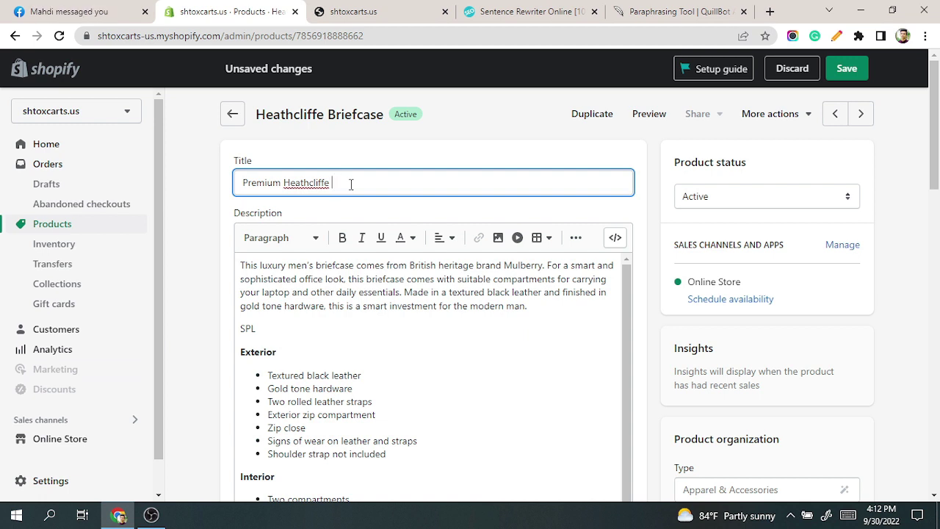
text(Hand Bags)
right_click(317, 183)
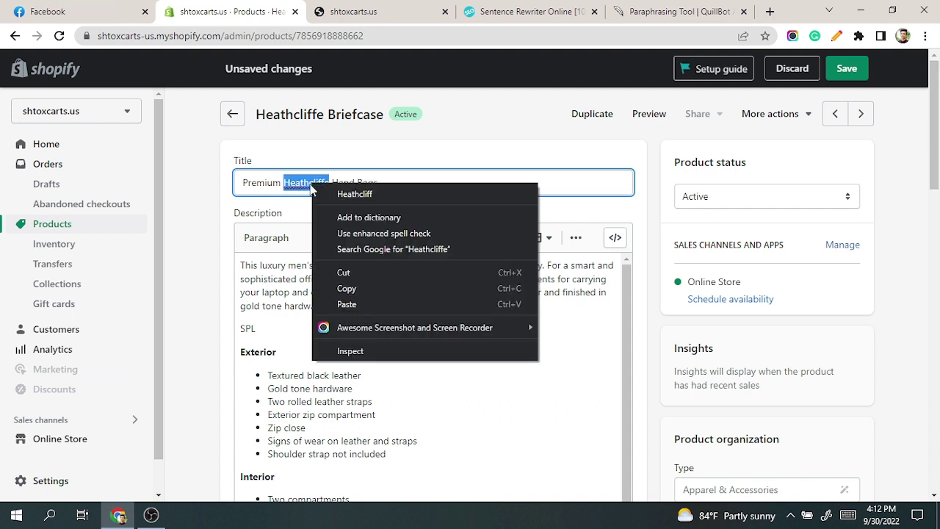
click(374, 197)
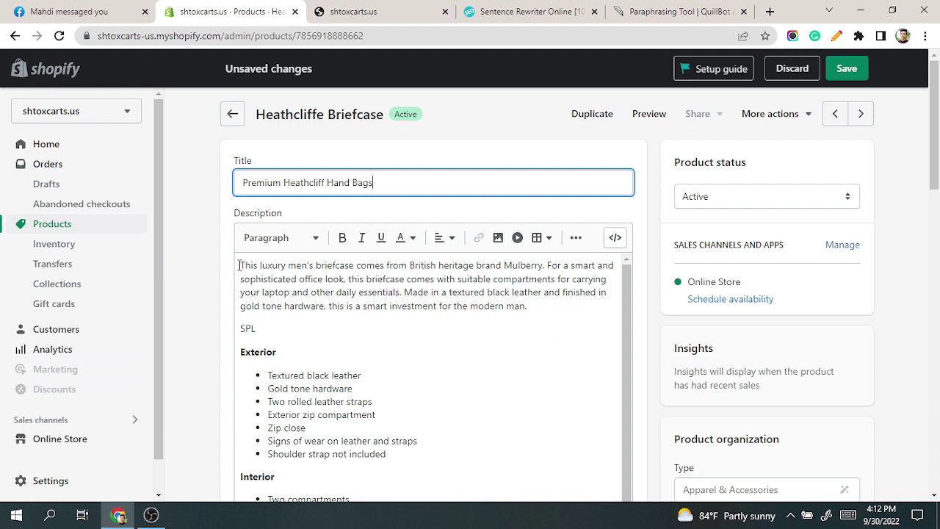
Examine the product's description, from the opening paragraph through the exterior, interior and dimension lists.
drag(240, 263, 271, 294)
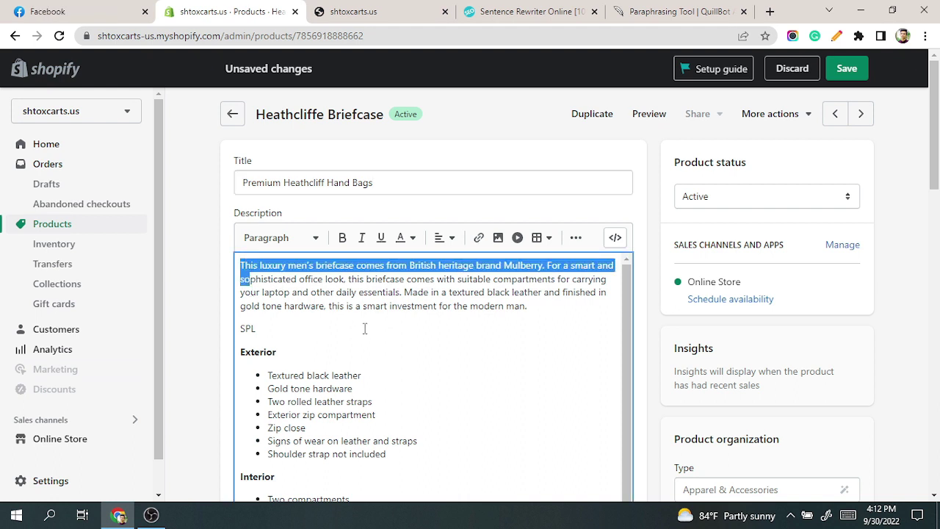
click(251, 264)
scroll(688, 281, down, 4)
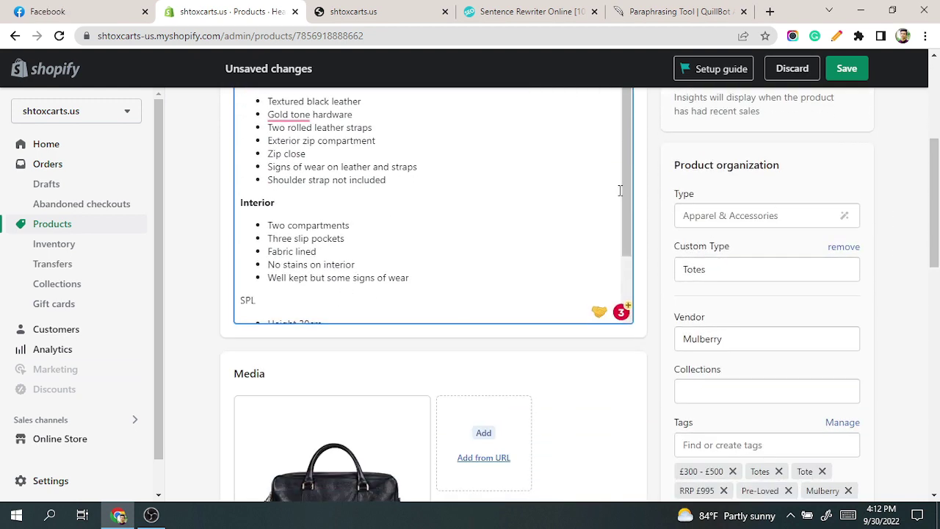
drag(621, 189, 622, 245)
click(414, 295)
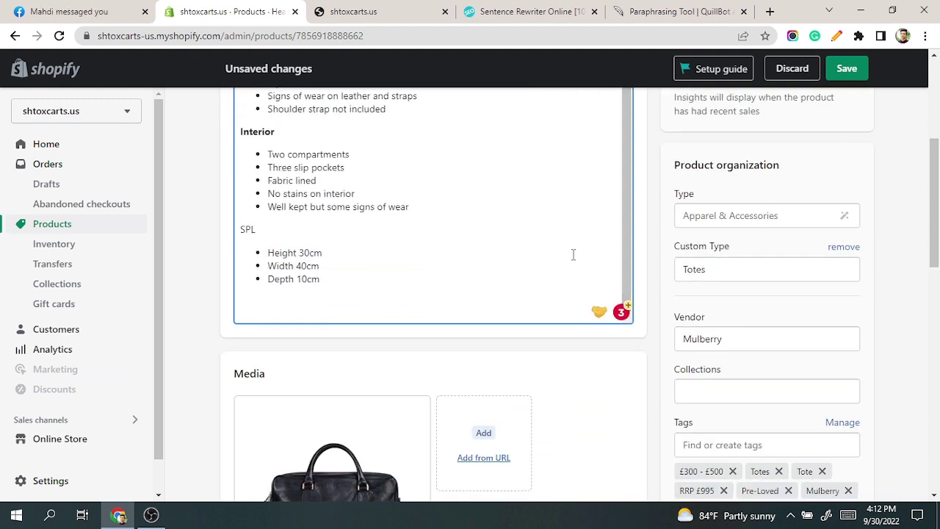
drag(935, 265, 935, 181)
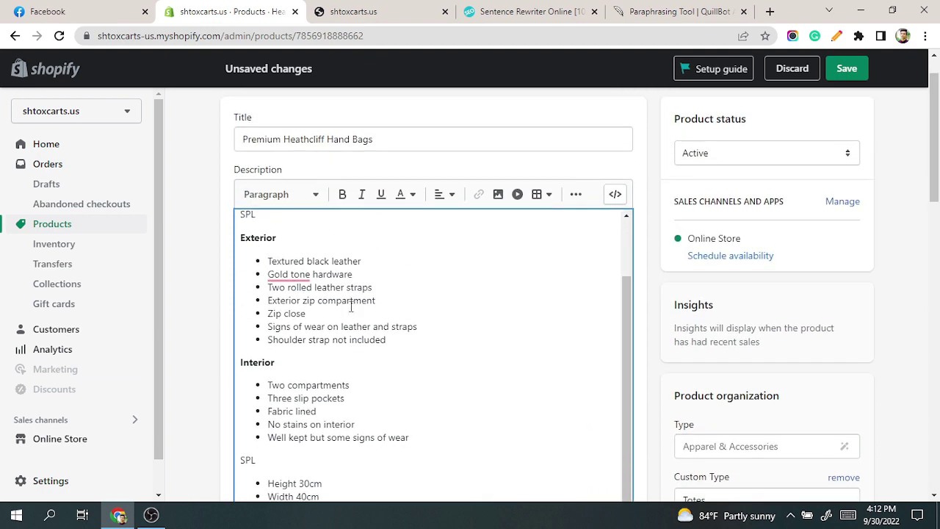
scroll(630, 410, up, 1)
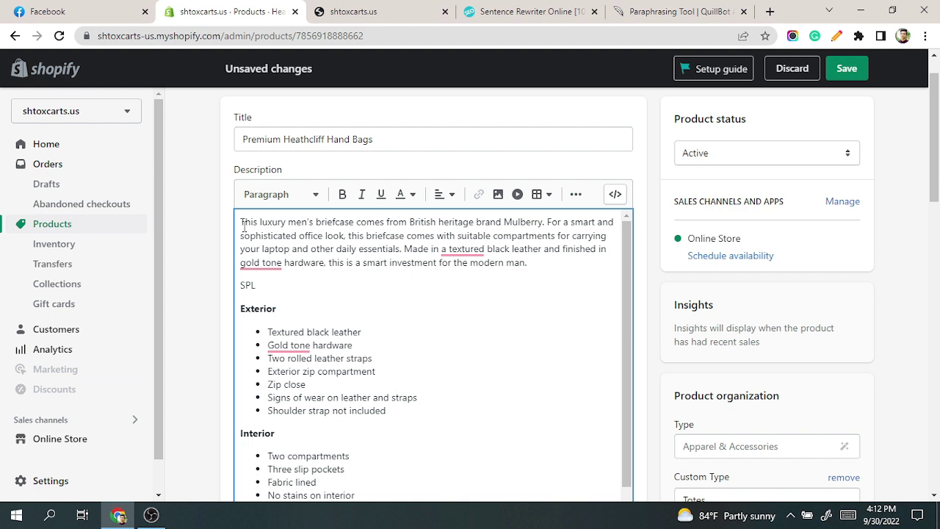
Copy the opening paragraph of the product description, from "This luxury men's briefcase" to "the modern man.".
drag(243, 222, 528, 262)
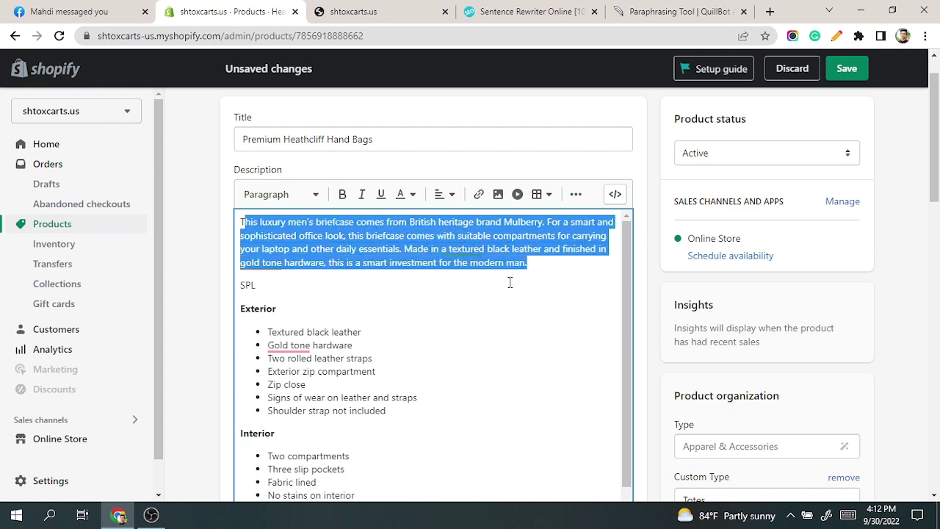
click(510, 282)
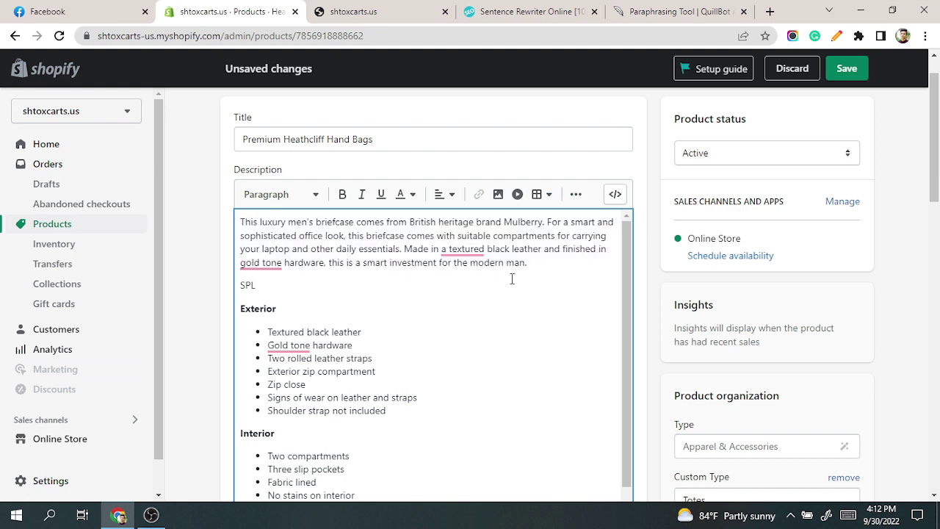
drag(530, 262, 242, 221)
key(ctrl+c)
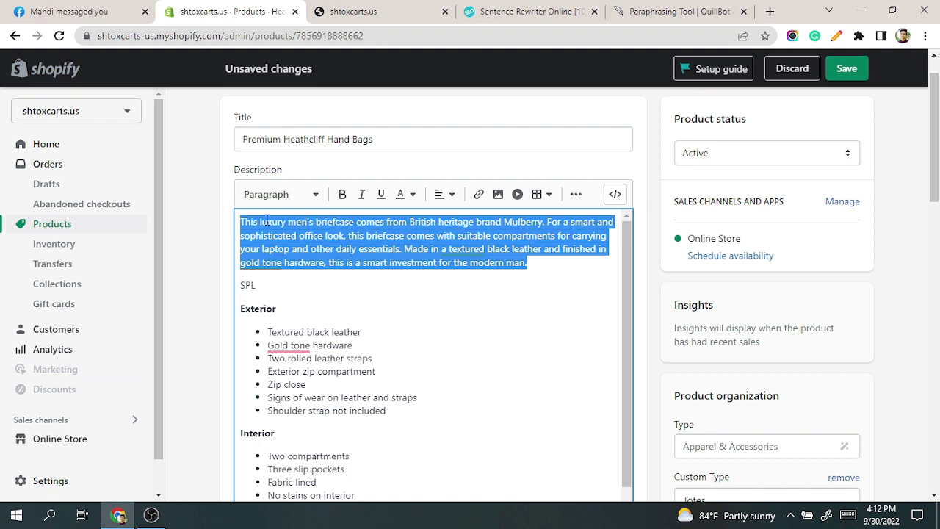
right_click(266, 219)
click(301, 270)
Switch to QuillBot and replace the old source text with the copied briefcase paragraph.
click(676, 12)
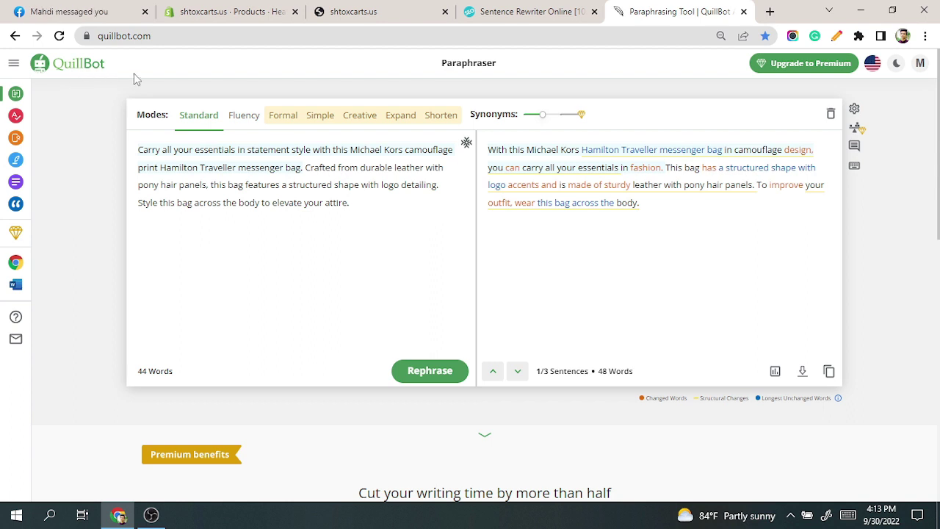
drag(363, 205, 126, 155)
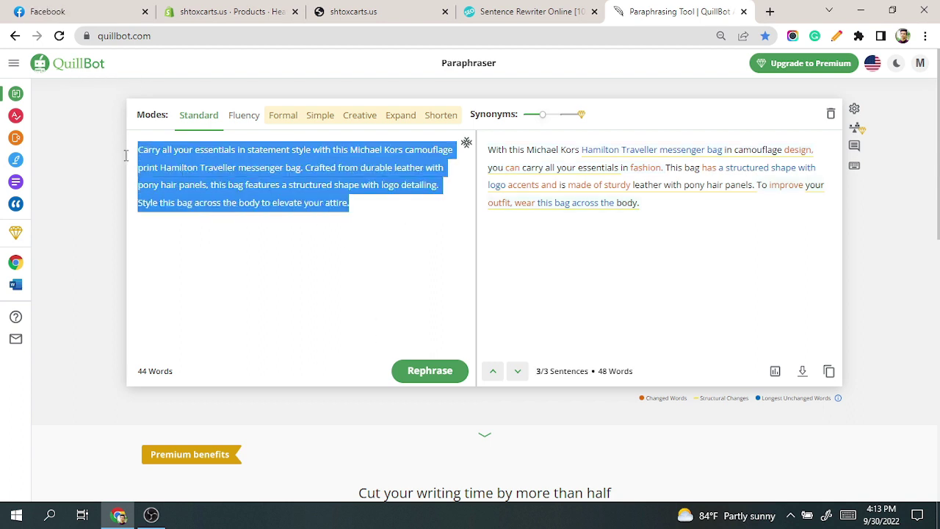
key(BackSpace)
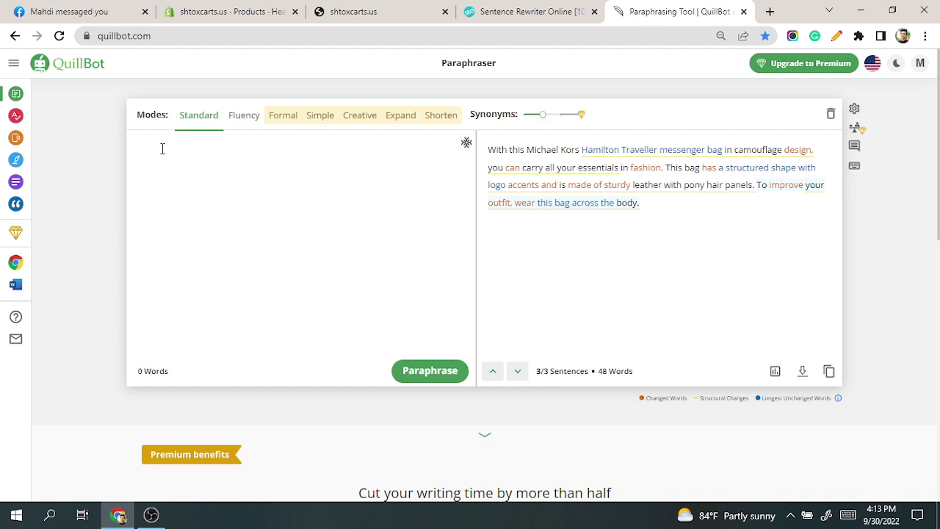
right_click(145, 149)
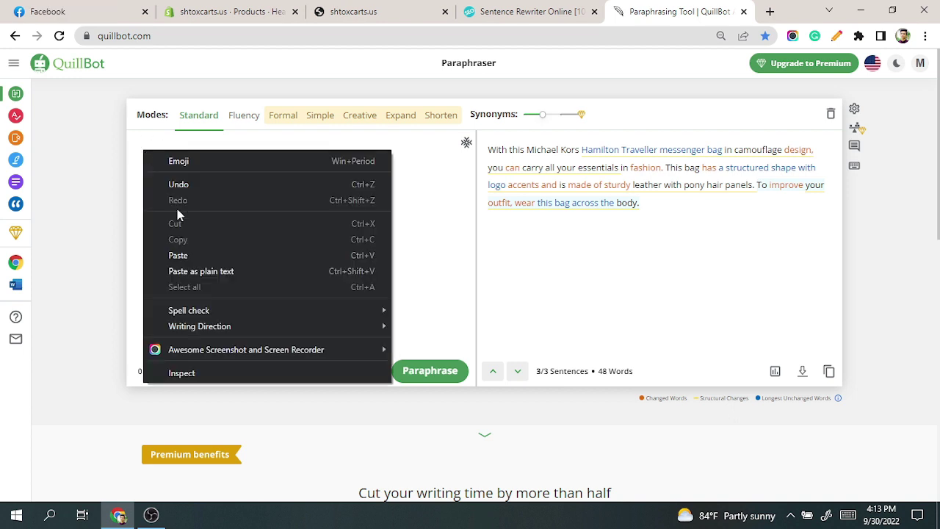
click(184, 252)
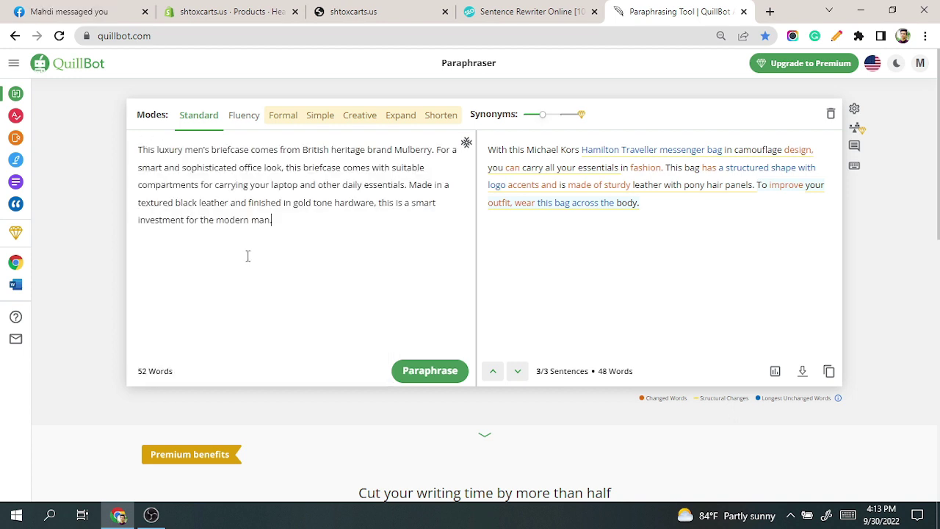
Paraphrase the briefcase paragraph, and rephrase it twice more to get a different wording.
click(427, 373)
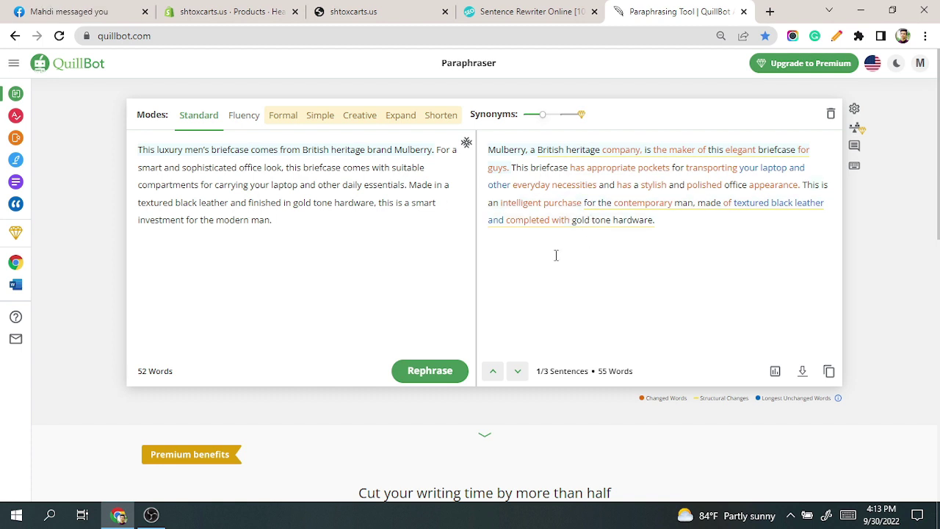
click(651, 246)
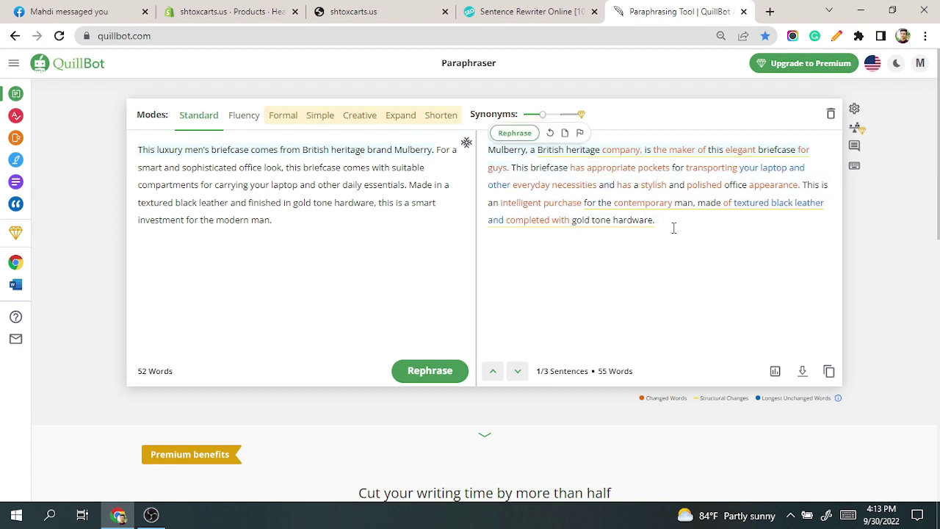
drag(655, 220, 487, 149)
click(534, 226)
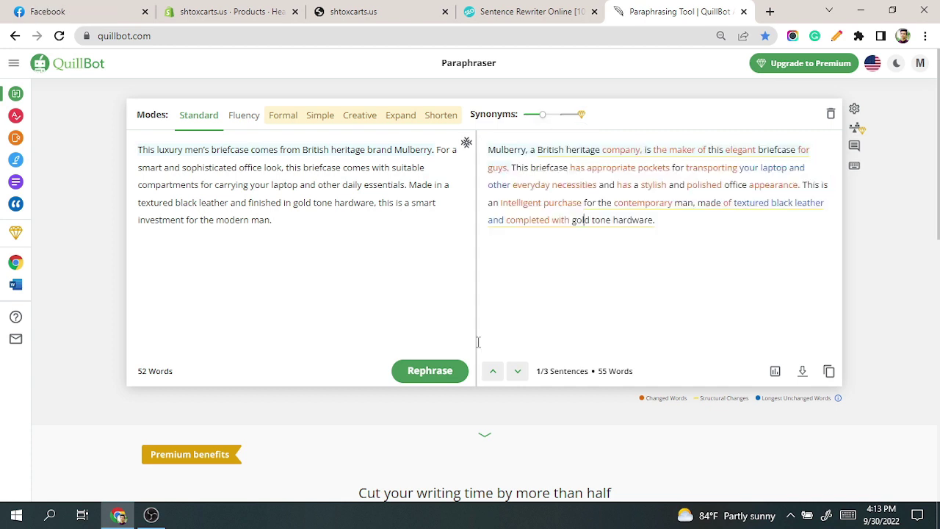
click(430, 372)
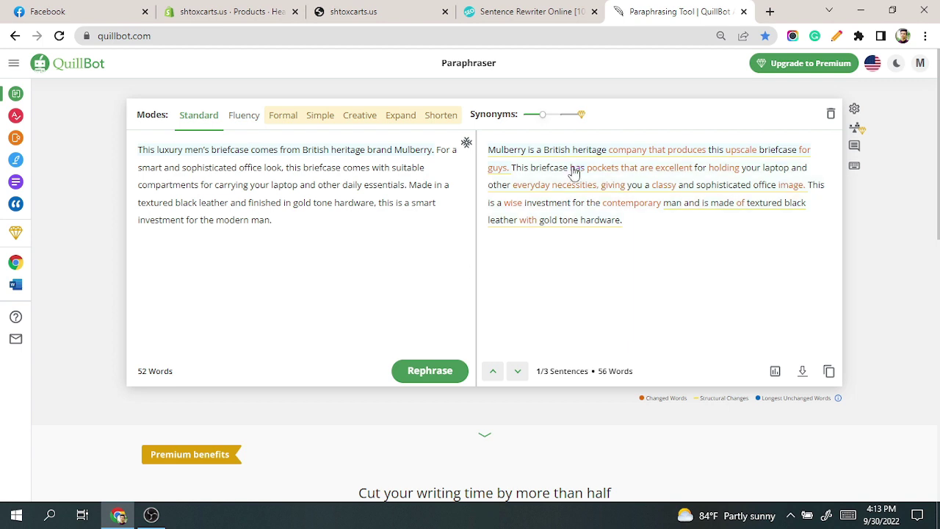
click(432, 371)
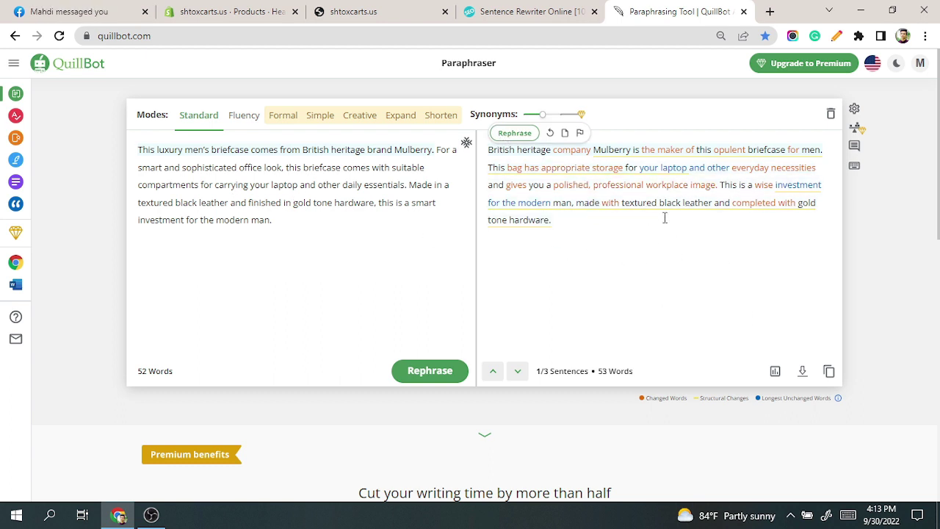
Copy the paraphrased briefcase text and replace the opening paragraph of the Shopify product description with it.
drag(565, 228, 467, 152)
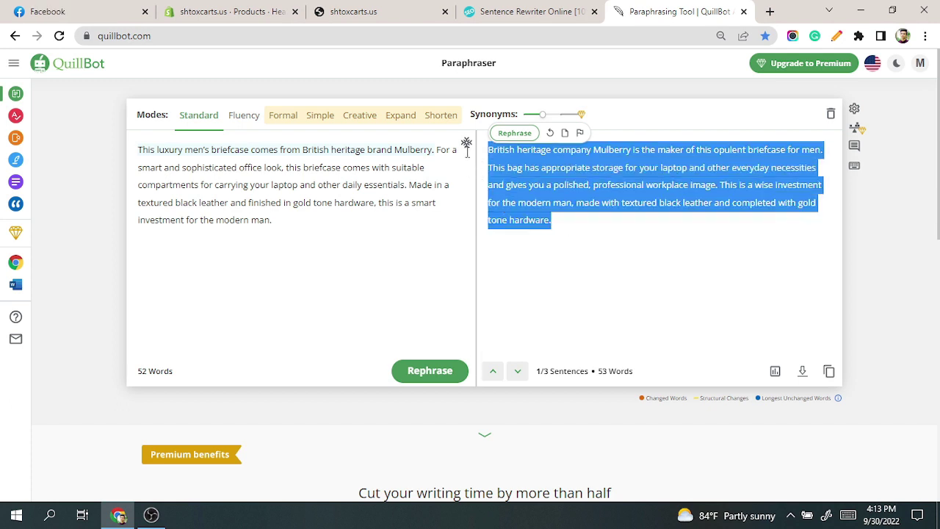
drag(571, 231, 488, 149)
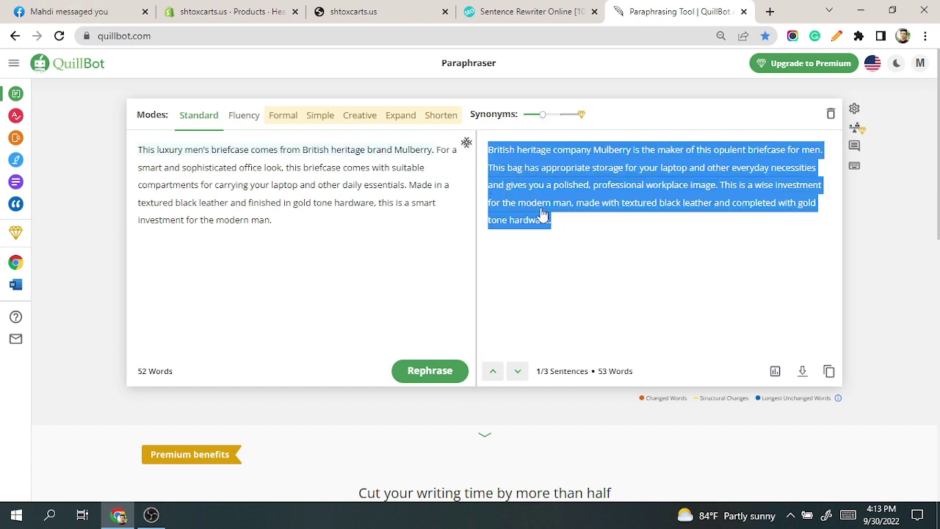
click(588, 255)
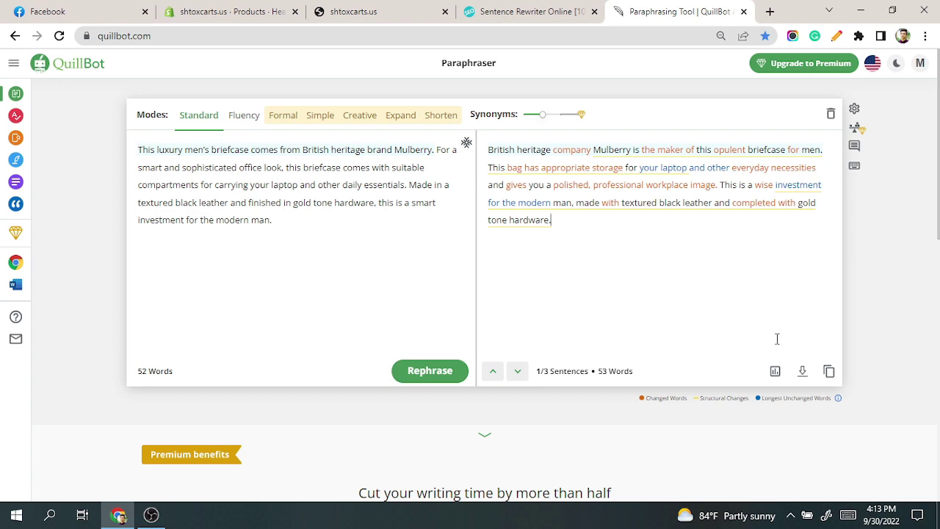
click(830, 375)
click(229, 11)
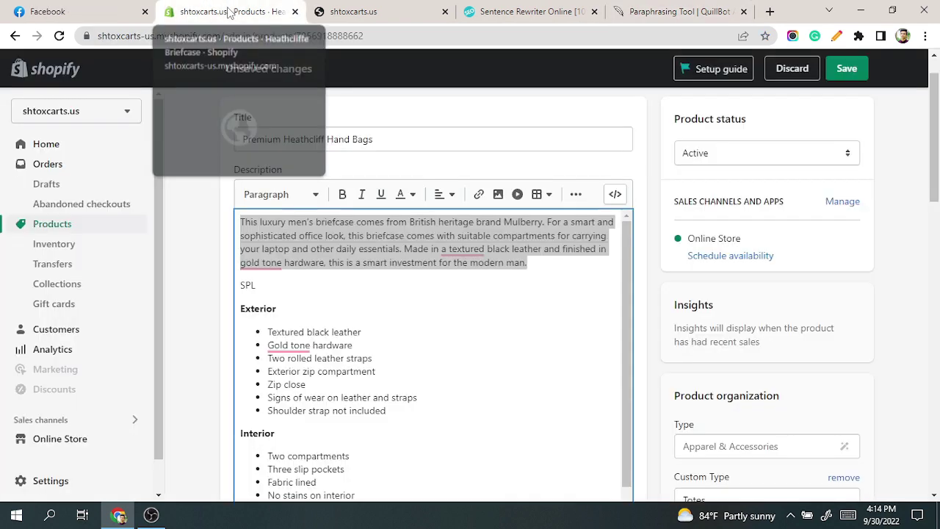
right_click(250, 222)
click(295, 288)
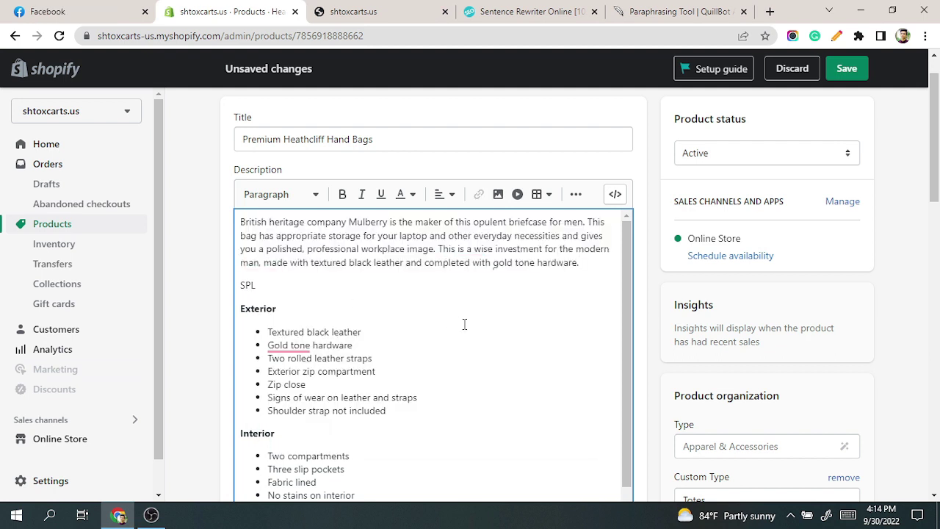
Accept the Grammarly hyphen corrections for "gold-tone" in the opening paragraph and "Gold-tone" in the Exterior list.
click(514, 265)
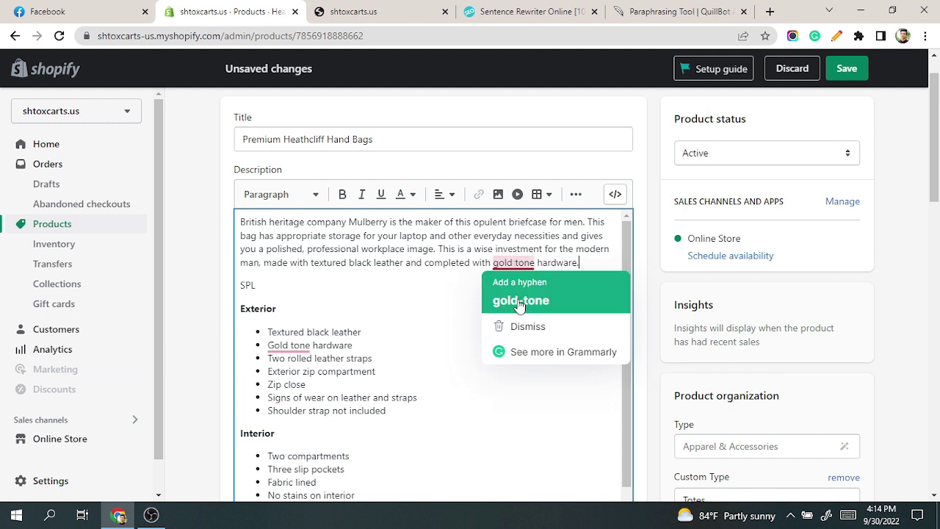
click(519, 299)
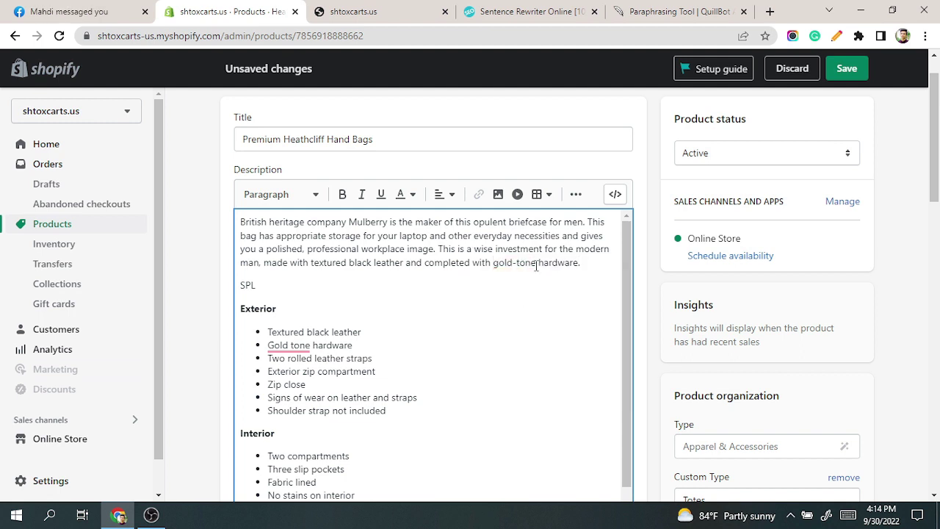
click(291, 345)
click(304, 384)
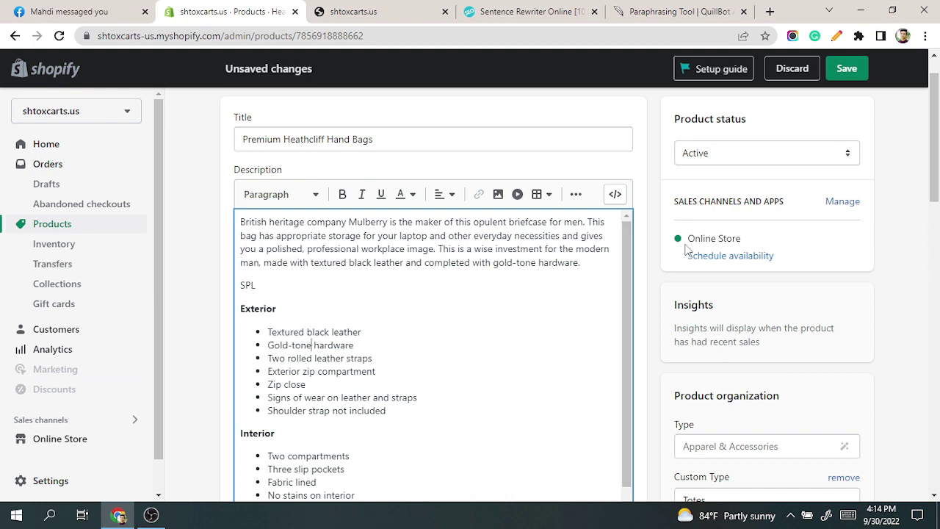
Replace the brand name Mulberry with "Shtoxcarts" in the first sentence of the description.
drag(937, 130, 937, 200)
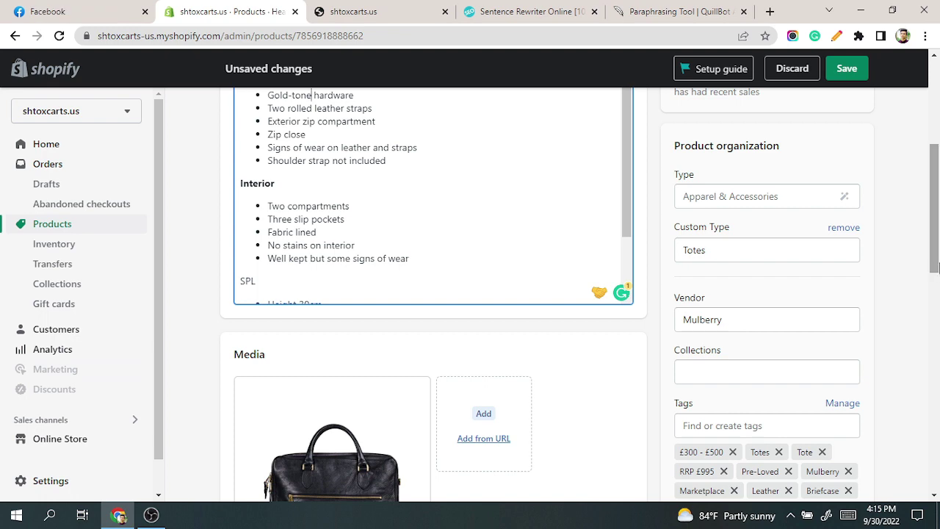
drag(938, 237, 938, 164)
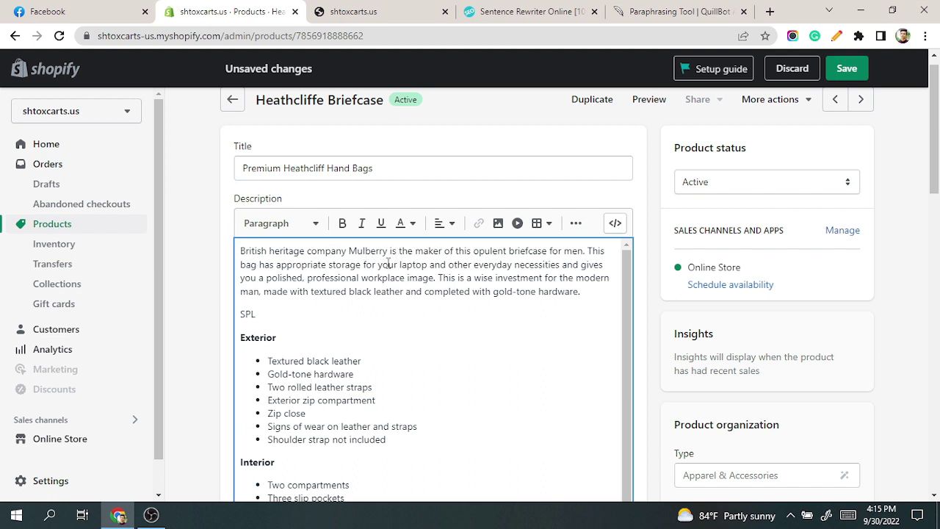
drag(389, 251, 349, 251)
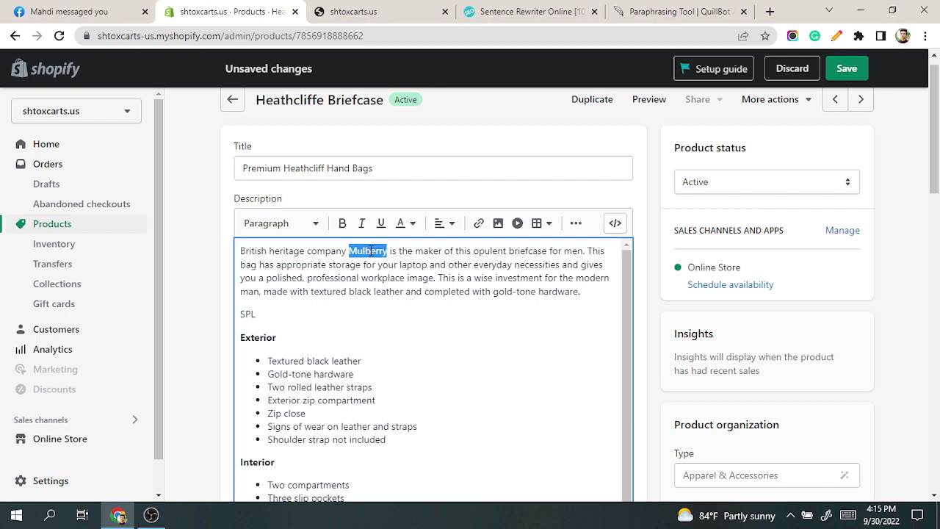
text(Sh)
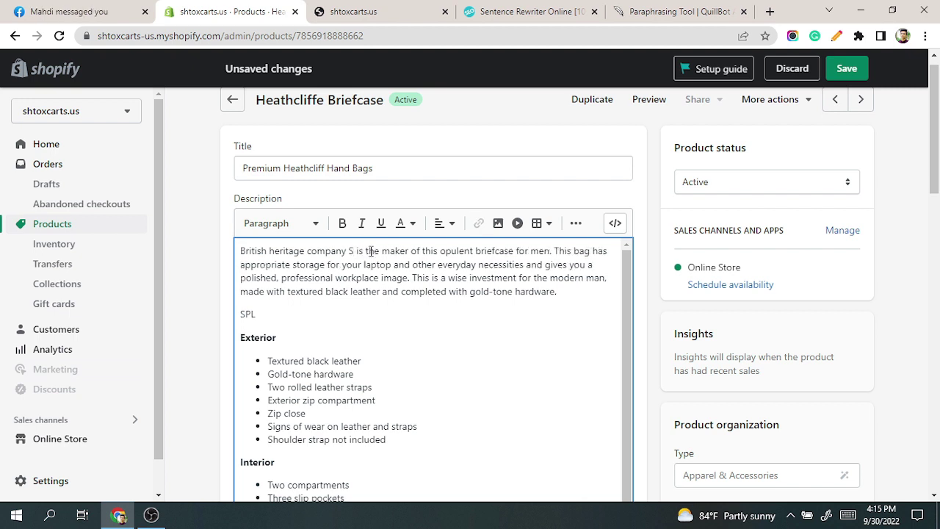
text(tox)
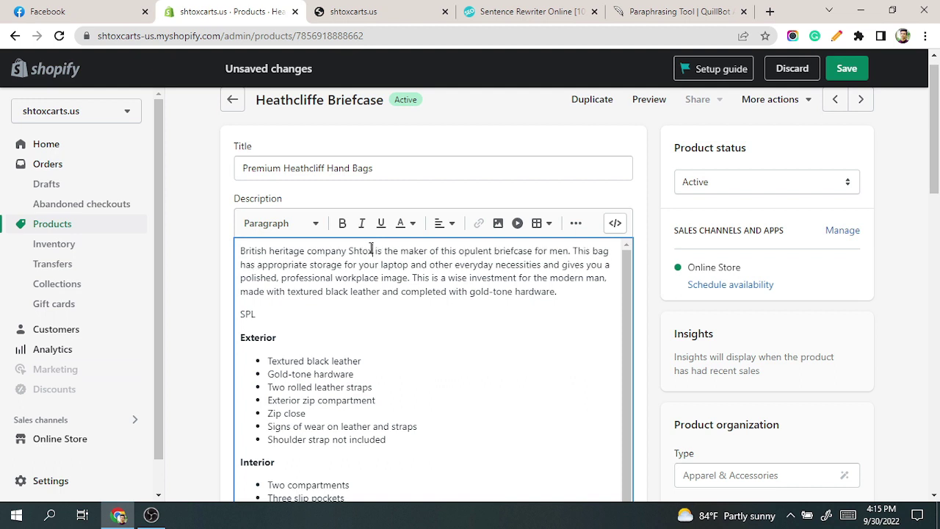
text(carts)
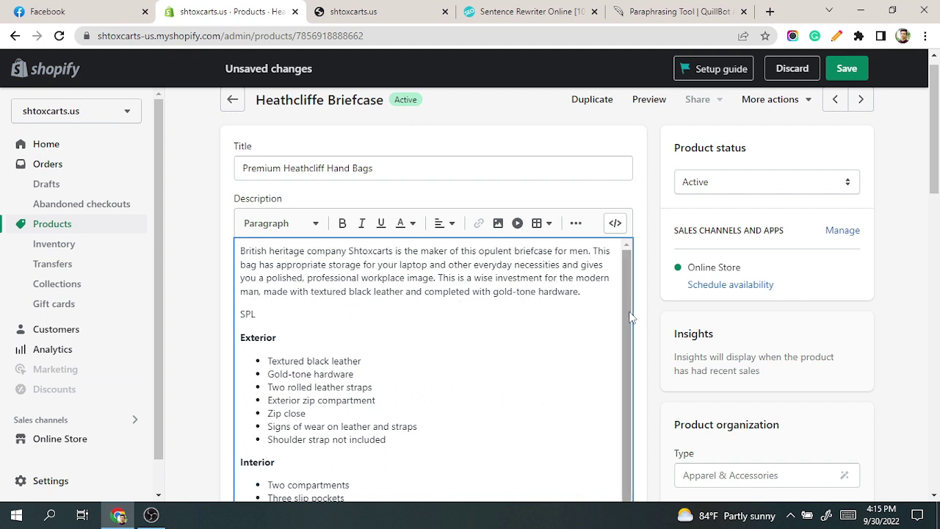
Review the rewritten description, from the opening paragraph through the exterior, interior and dimension lists.
scroll(631, 312, down, 2)
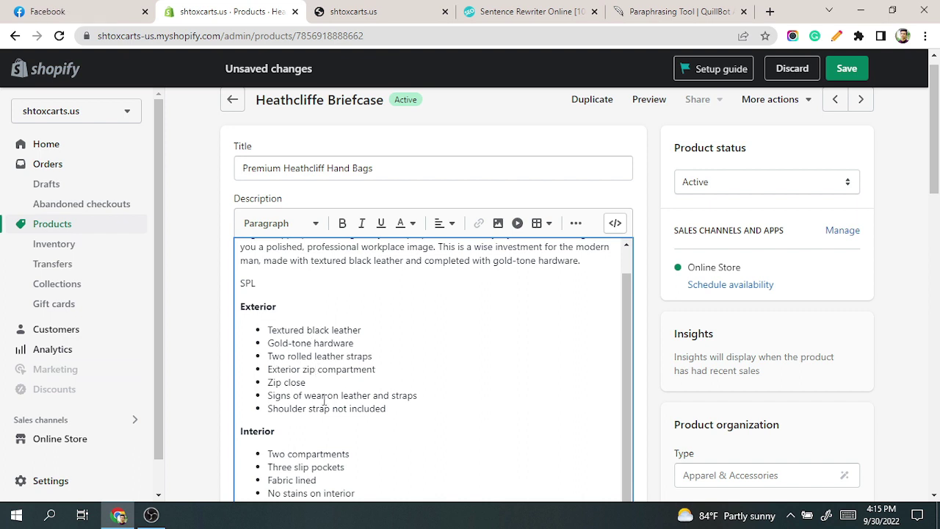
drag(625, 304, 521, 419)
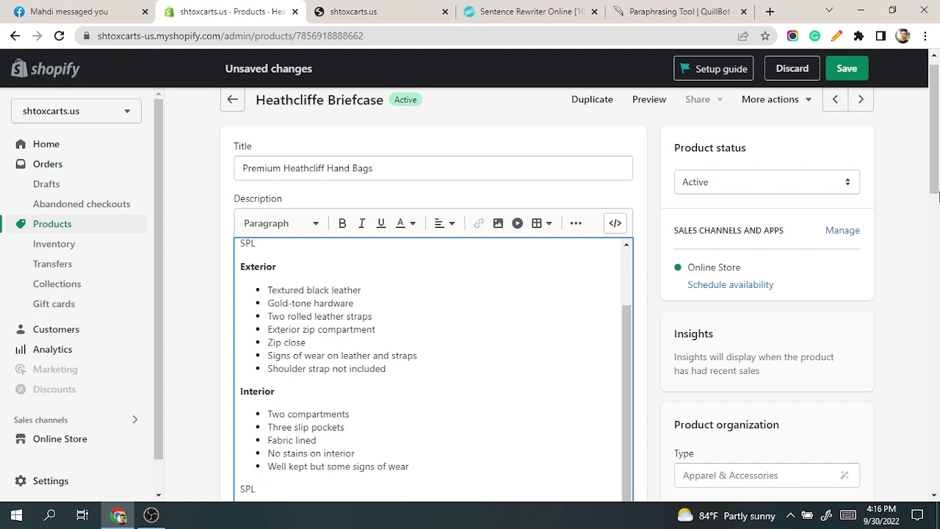
scroll(399, 465, down, 5)
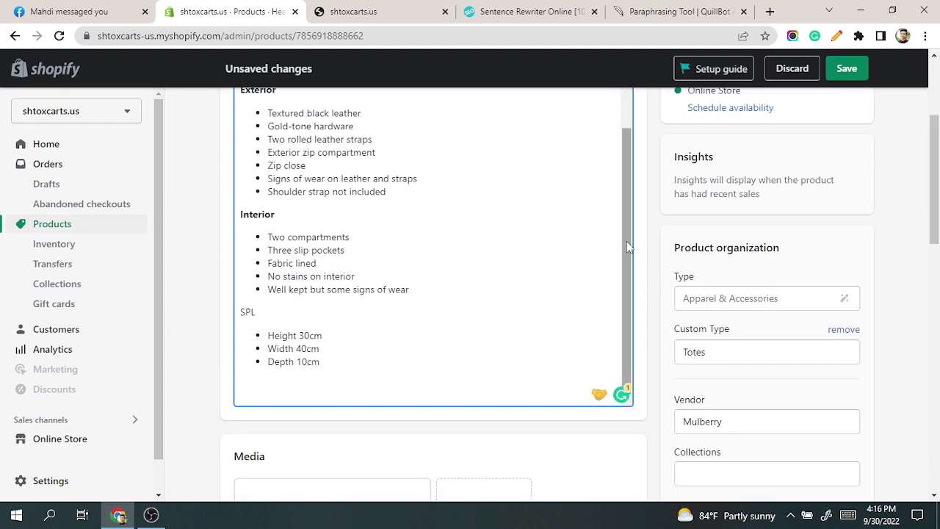
drag(937, 188, 938, 147)
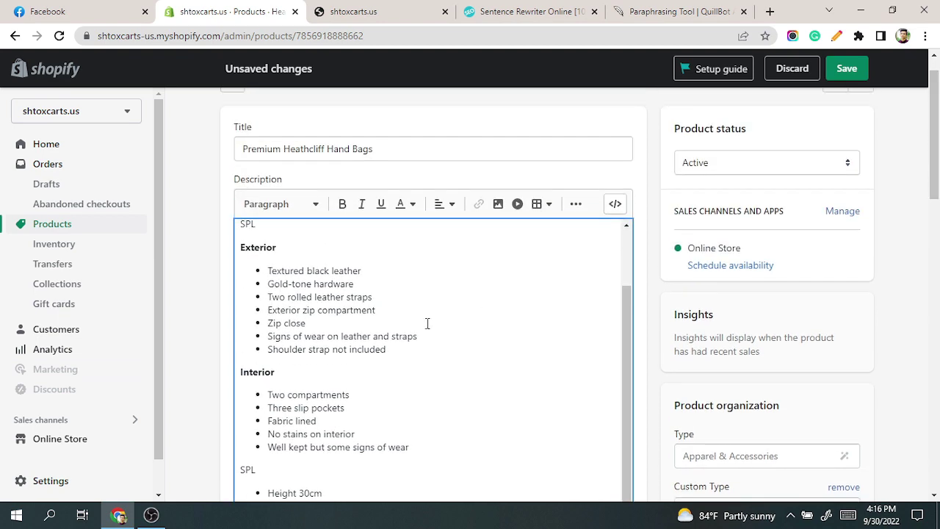
drag(626, 374, 633, 321)
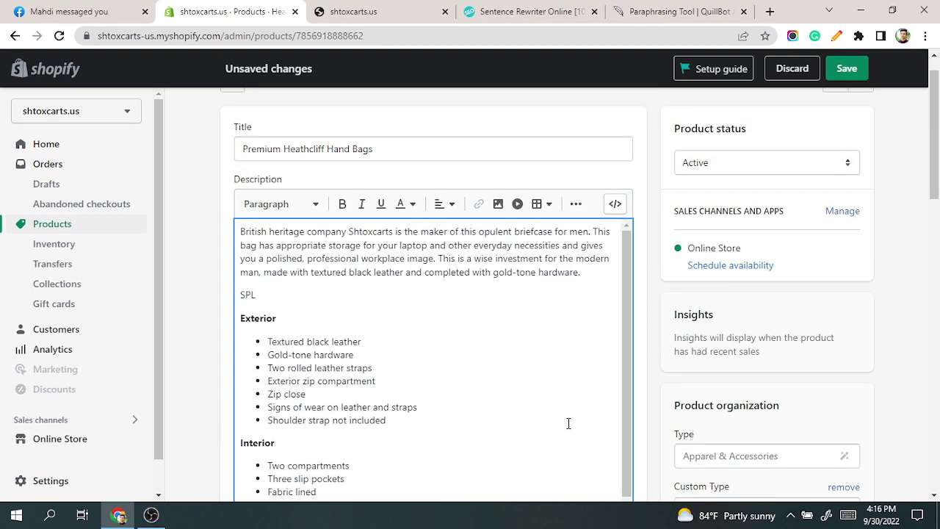
scroll(932, 211, down, 3)
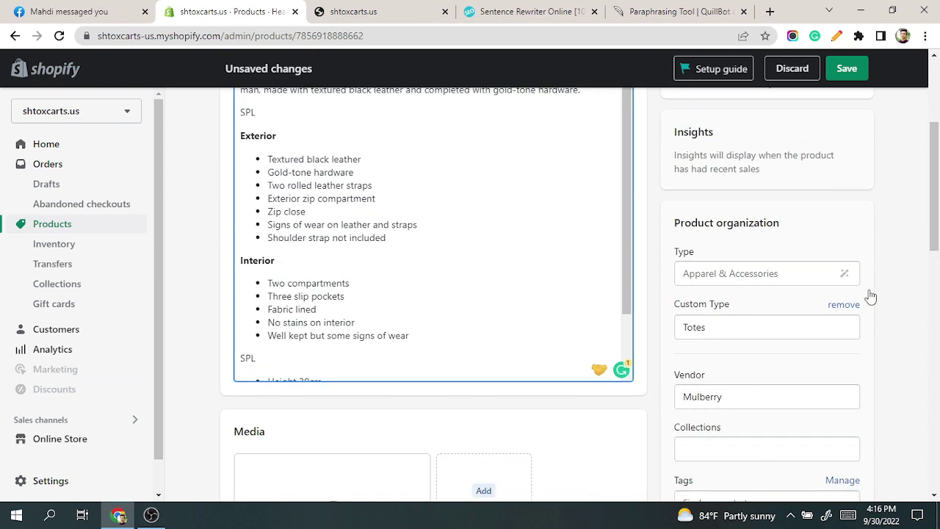
scroll(937, 212, up, 1)
scroll(937, 212, up, 3)
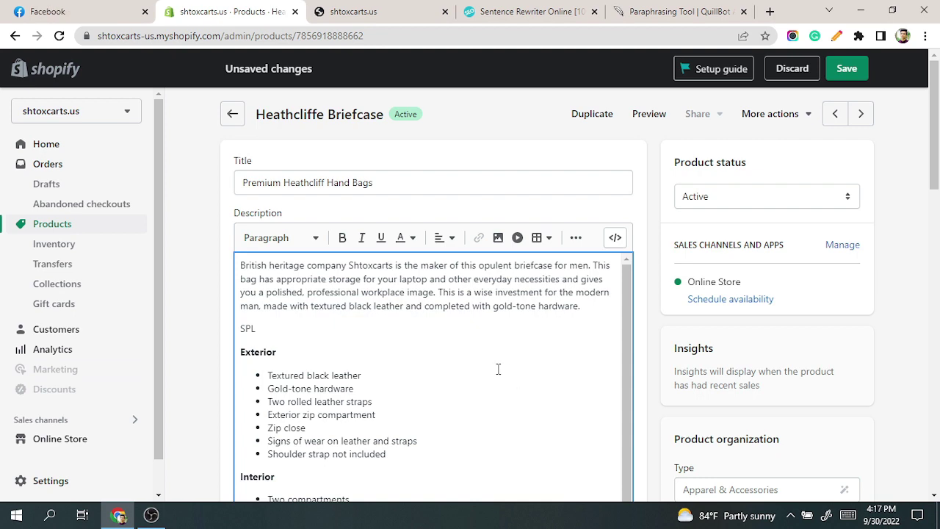
Set the product type to the standardized type Handbags.
drag(938, 120, 937, 191)
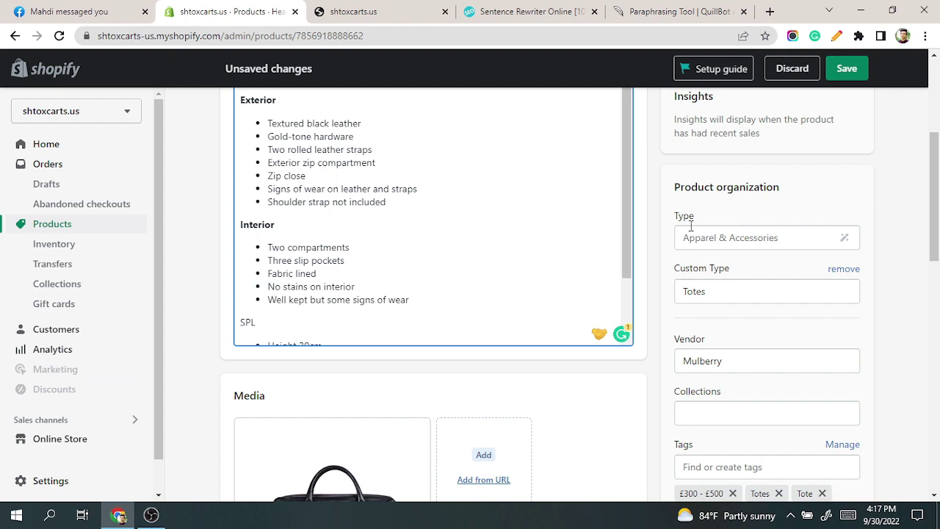
click(747, 241)
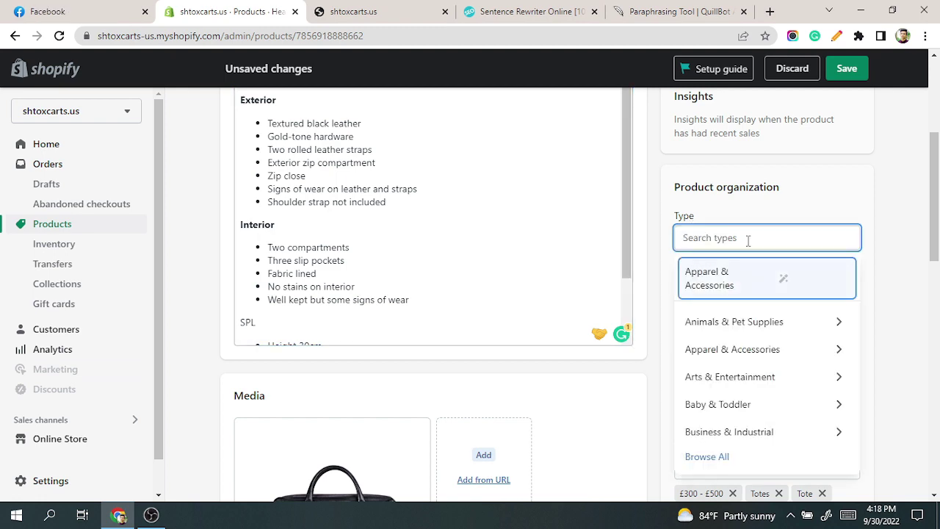
scroll(939, 234, down, 2)
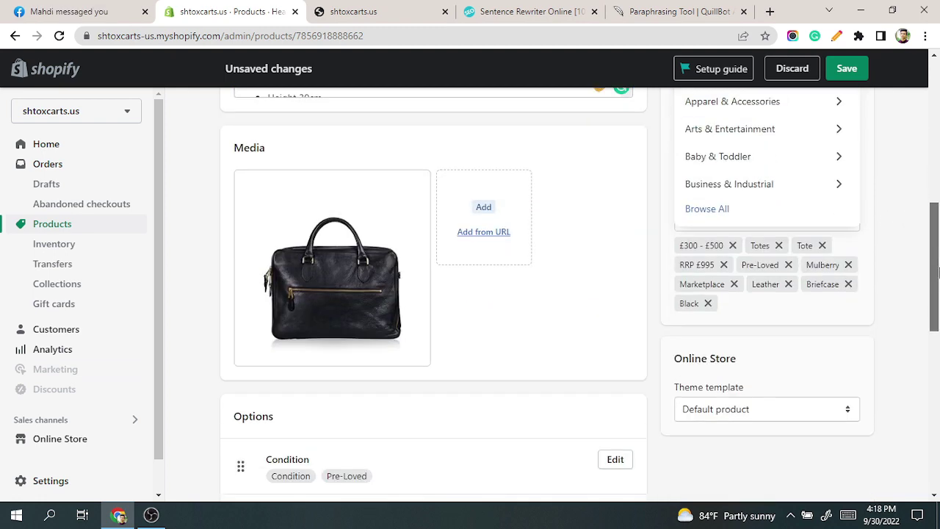
scroll(938, 233, up, 2)
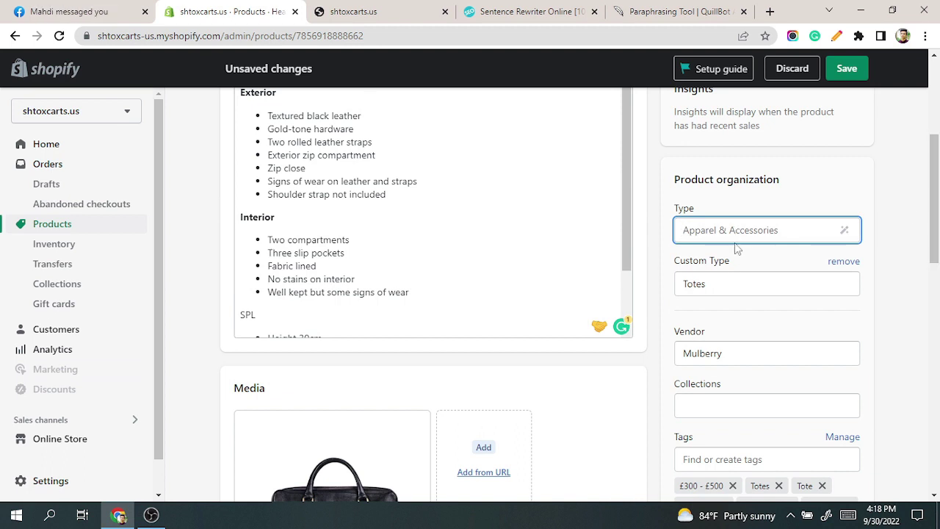
text(Hand)
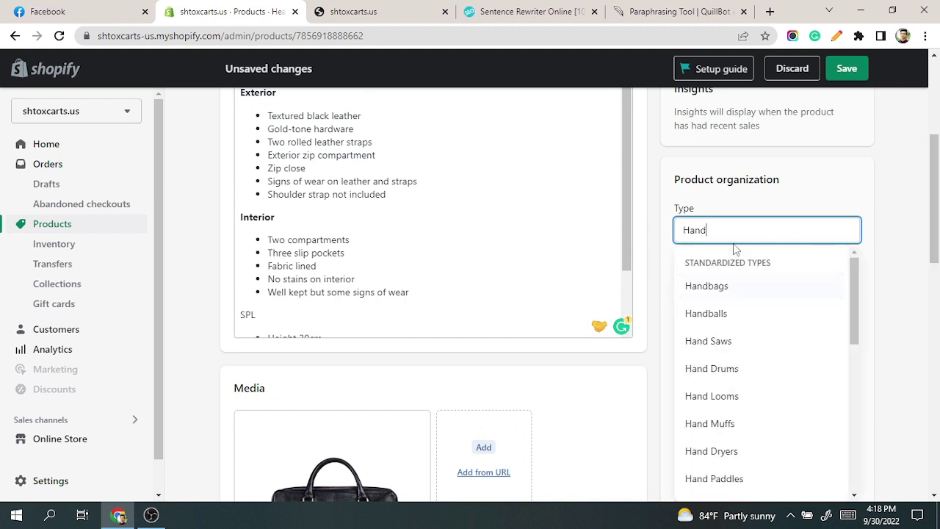
text(Bags)
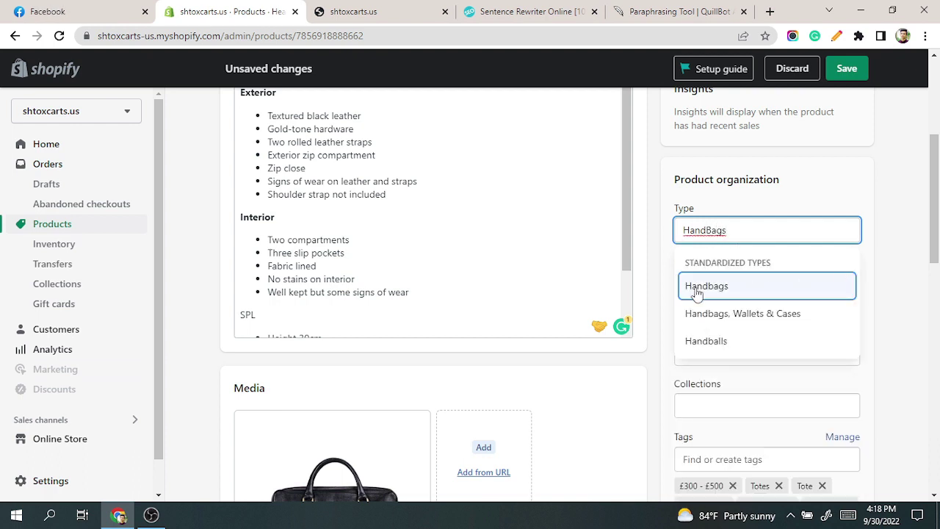
click(726, 288)
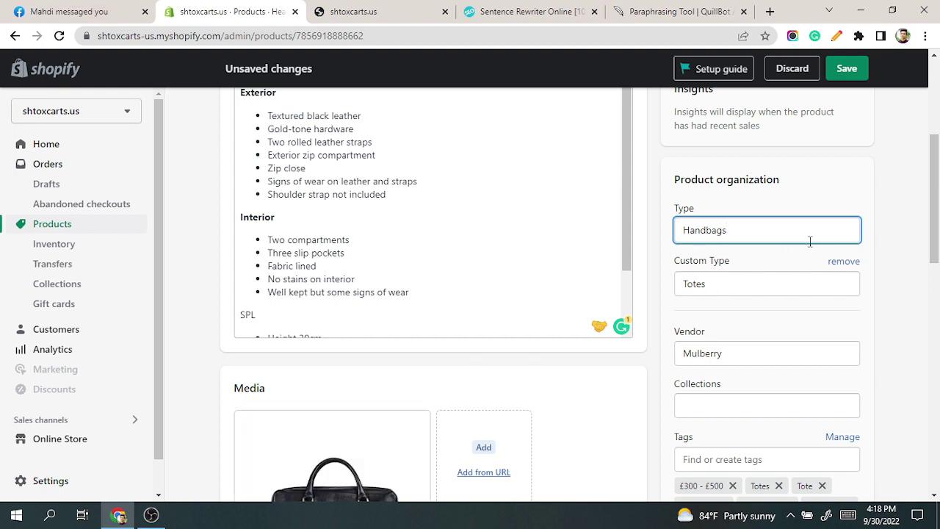
click(734, 285)
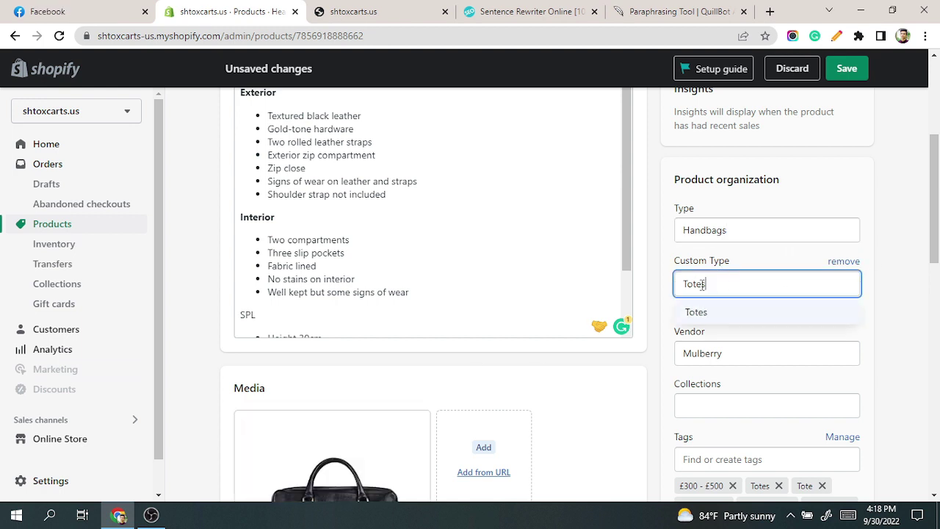
click(894, 280)
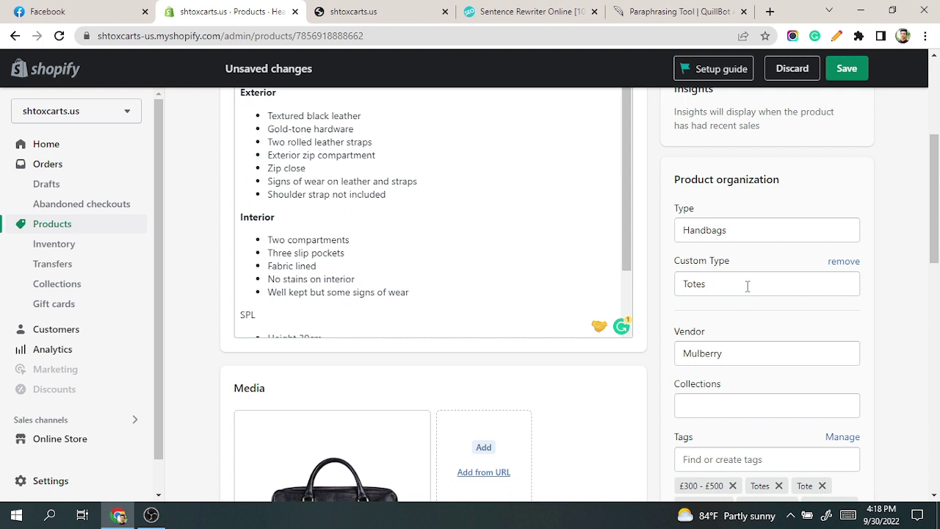
drag(935, 195, 935, 236)
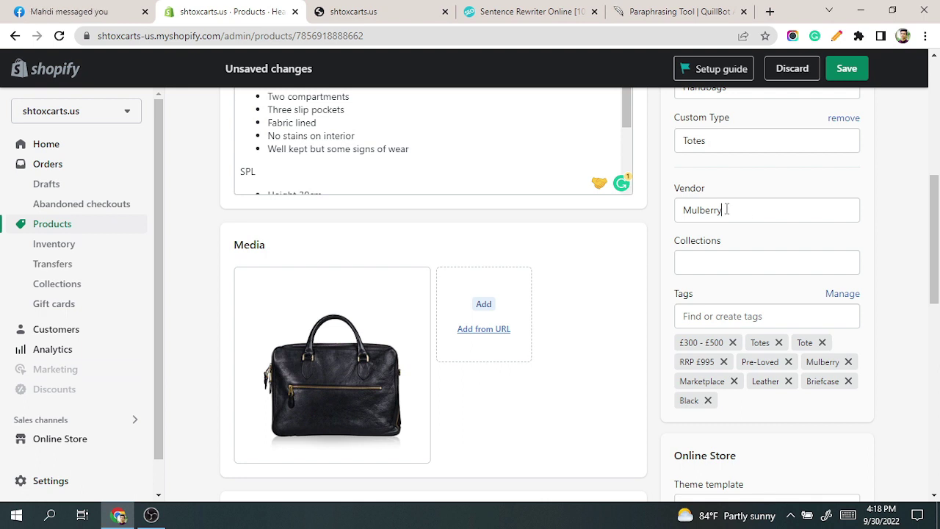
drag(727, 210, 685, 205)
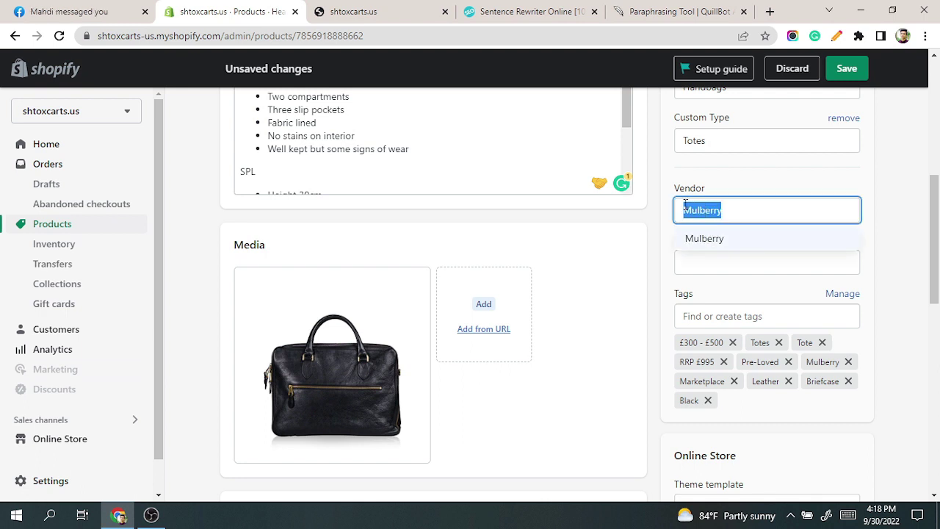
click(647, 240)
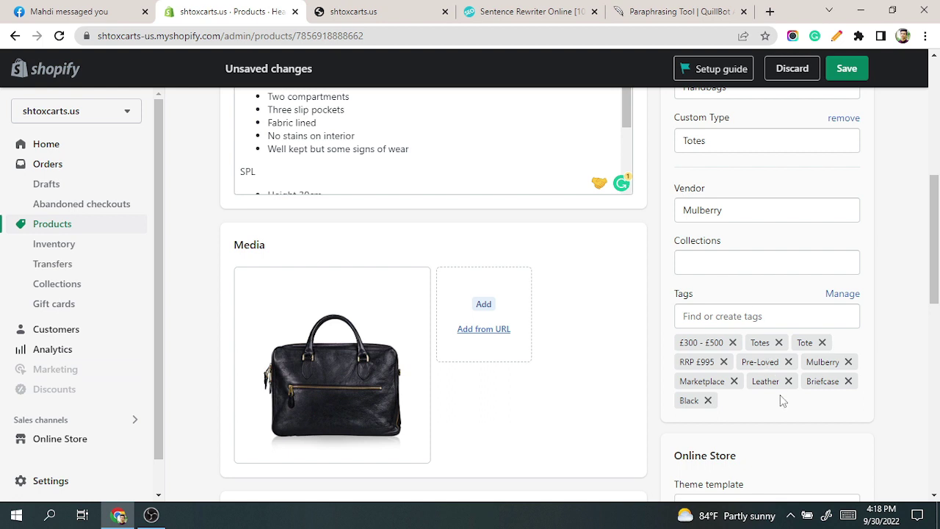
Remove the "Mulberry" and "£300 - £500" tags from the product.
click(849, 362)
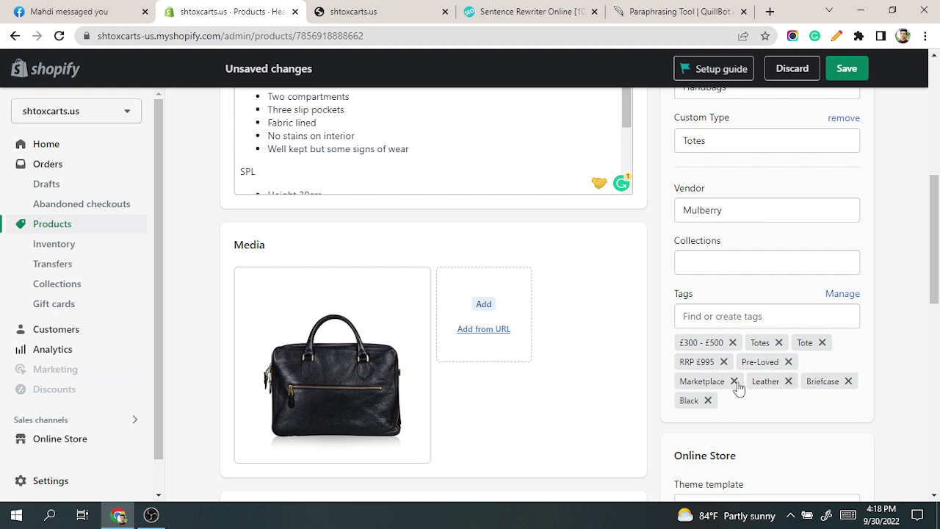
click(733, 343)
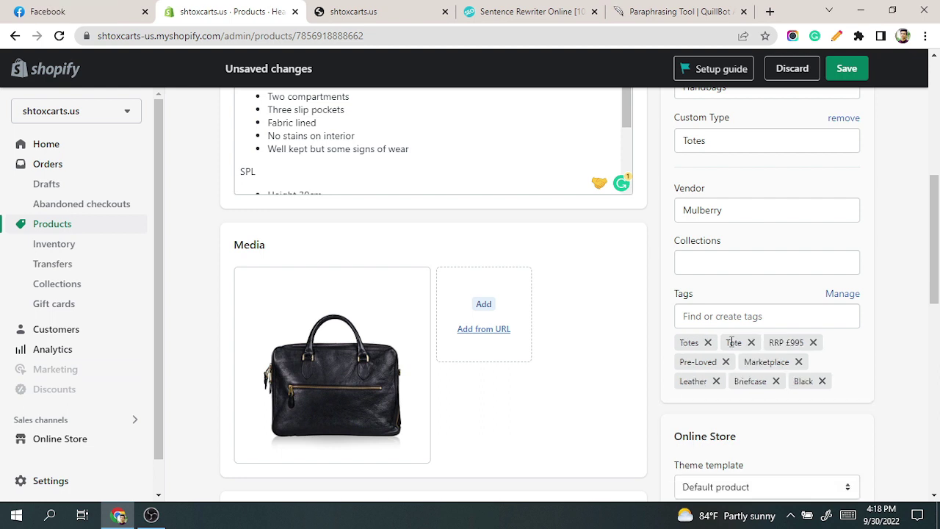
Remove the "RRP £995" tag from the product and set the vendor to Shtoxcarts.
click(813, 342)
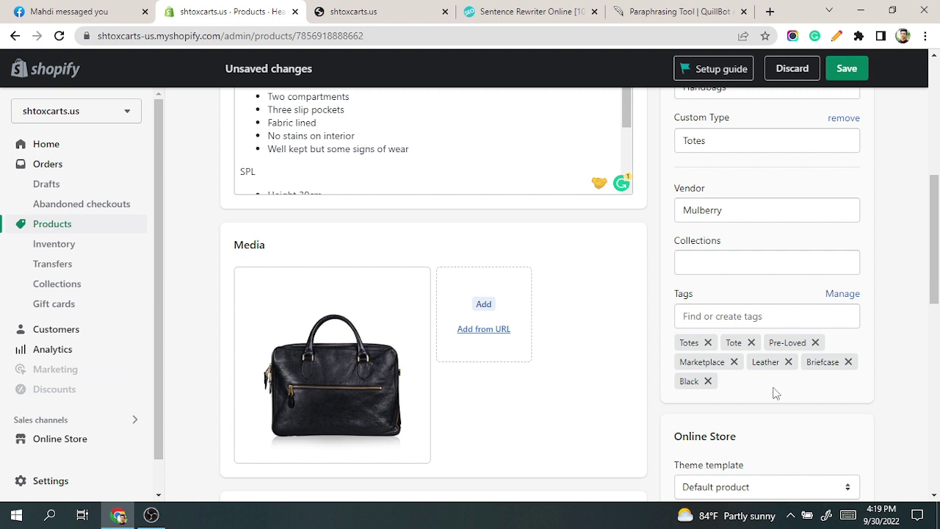
click(716, 315)
double_click(733, 210)
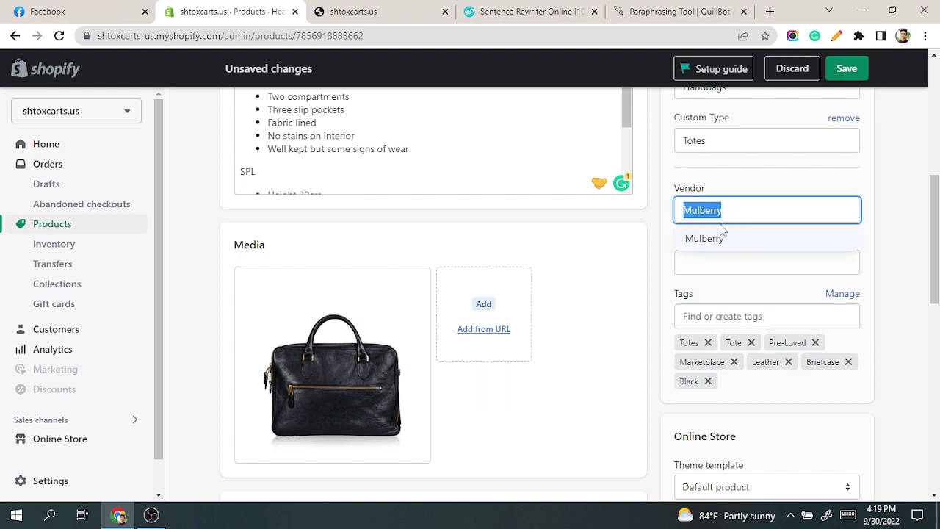
text(Sh)
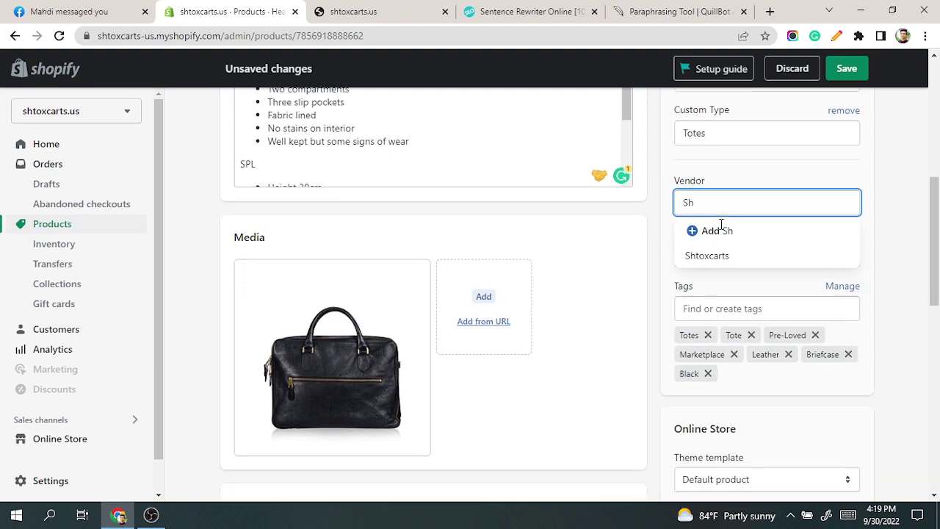
scroll(722, 225, up, 2)
text(tox)
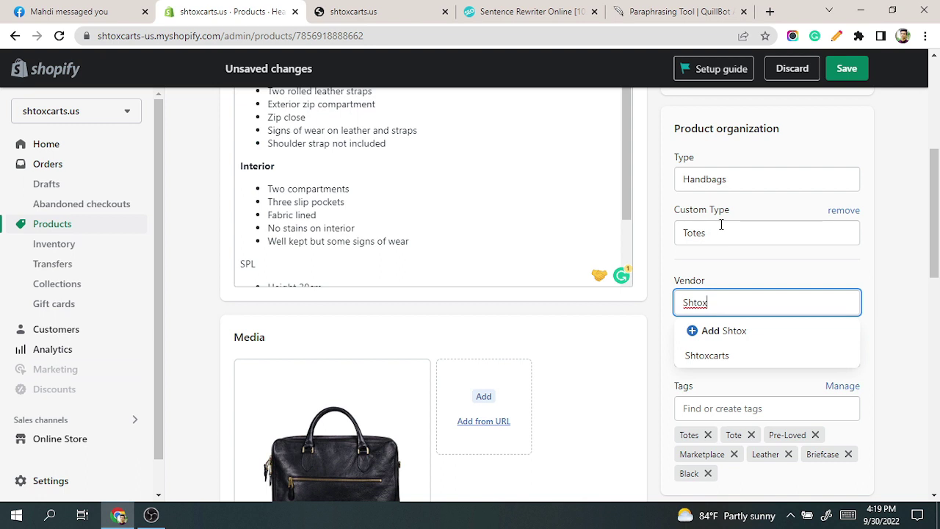
text(carts)
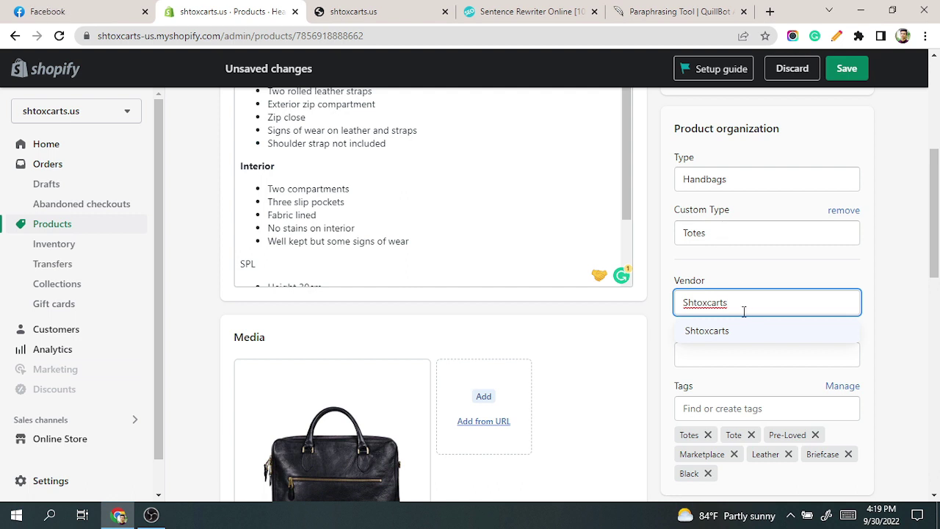
Copy the vendor name and add it as a new product tag, "Shtoxcarts".
drag(728, 302, 676, 305)
right_click(698, 302)
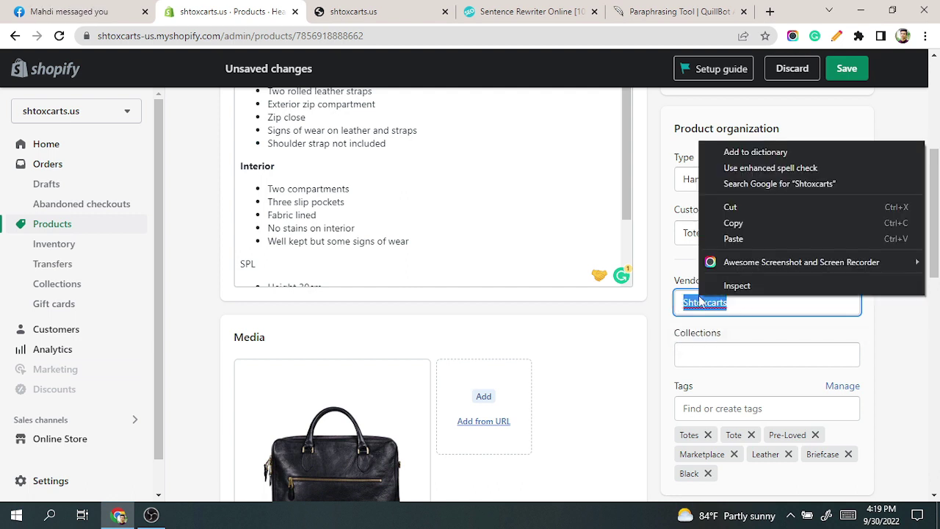
click(735, 224)
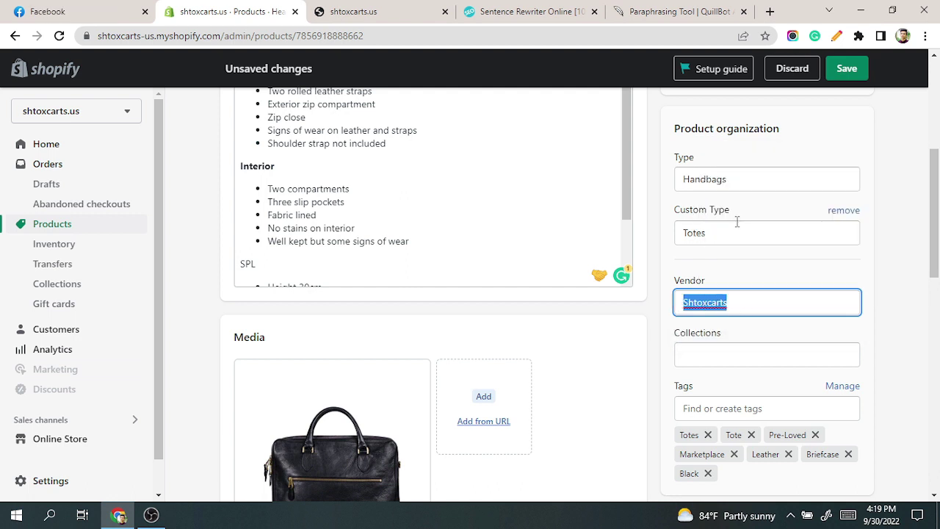
click(699, 407)
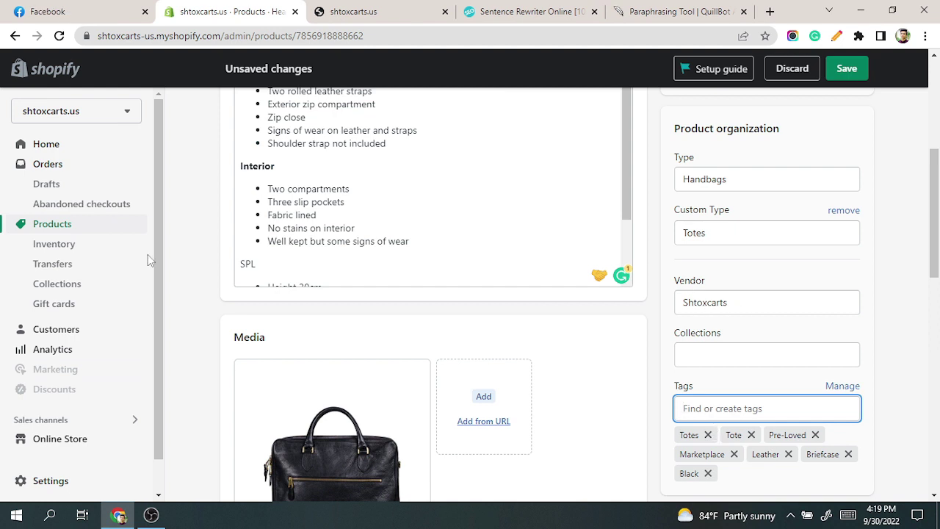
right_click(696, 409)
click(730, 284)
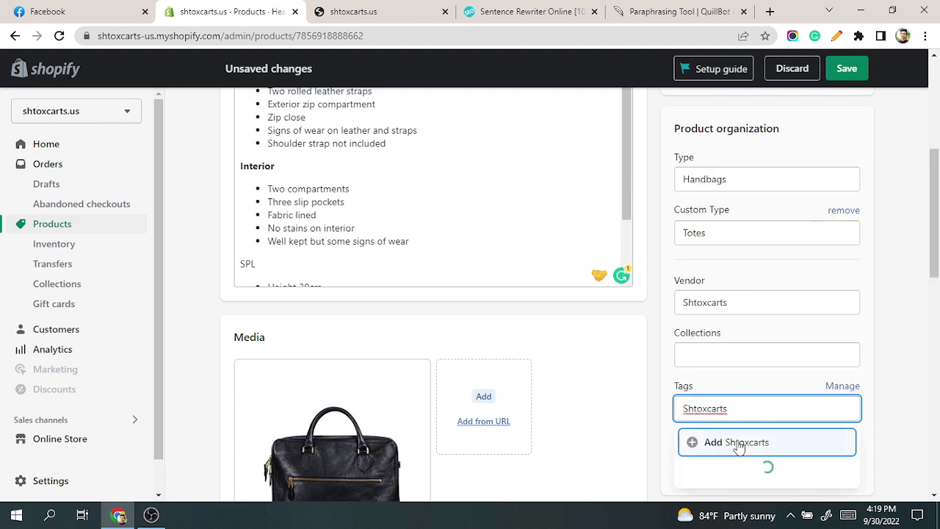
click(738, 442)
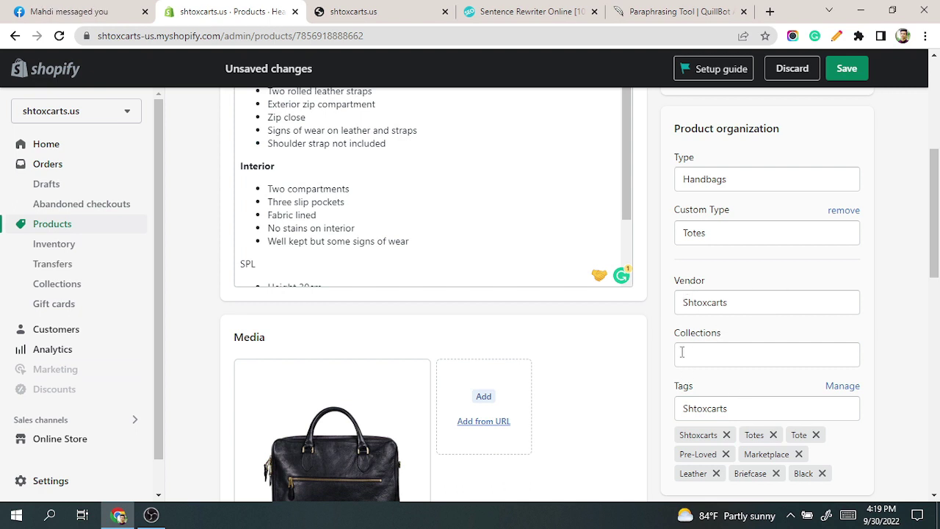
Add the product to the Home page collection and save the product.
click(723, 355)
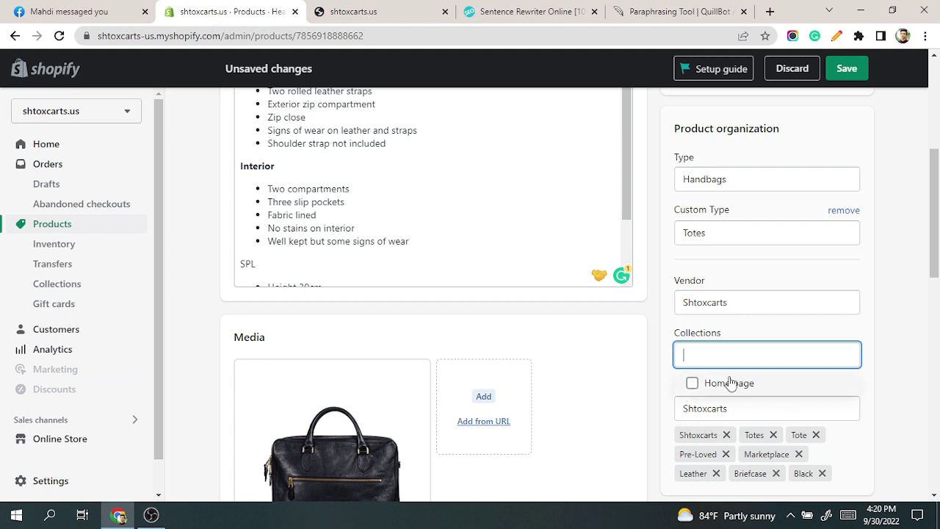
click(693, 384)
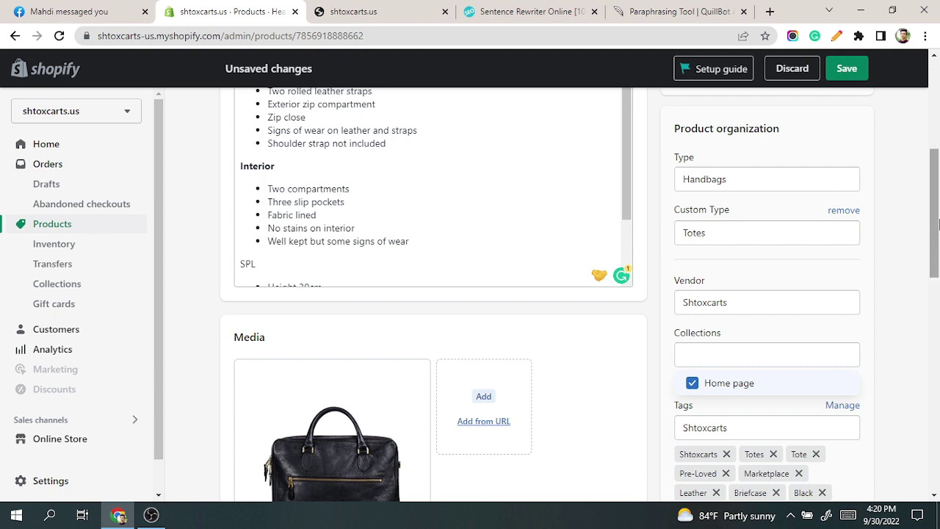
drag(936, 217, 937, 152)
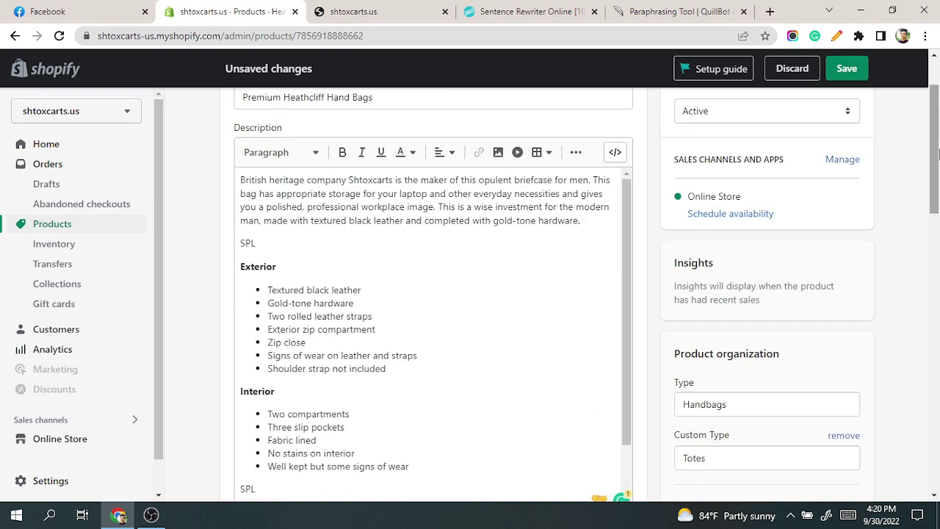
click(848, 73)
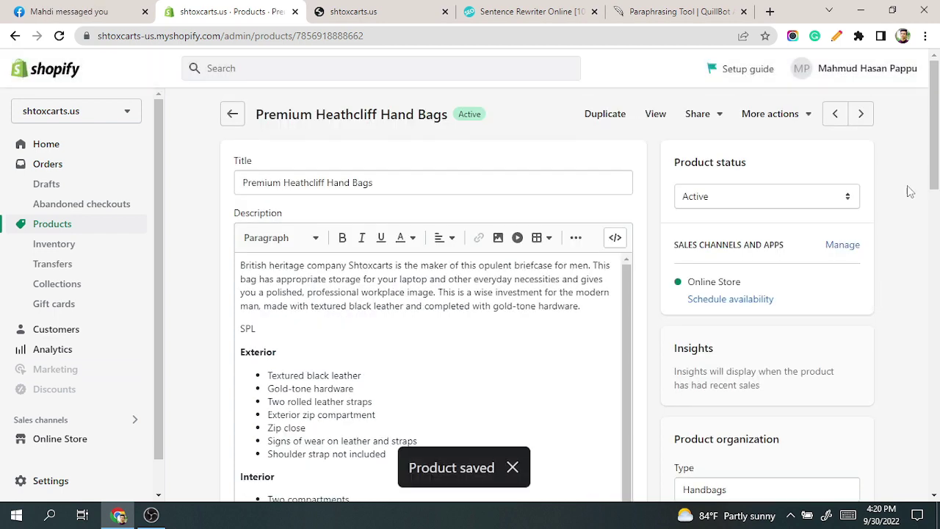
Replace the Condition option's value "Pre-Loved" with "New" and finish editing the option.
drag(938, 133, 938, 422)
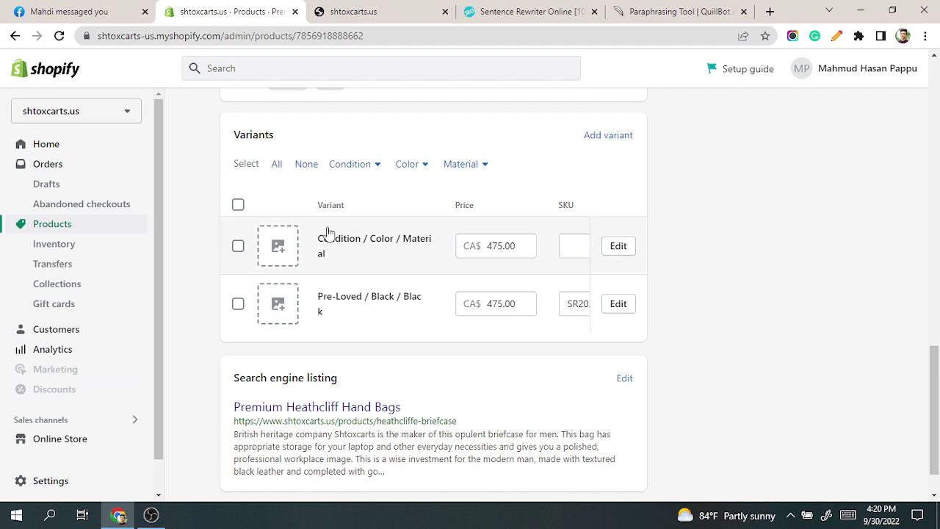
scroll(862, 331, up, 5)
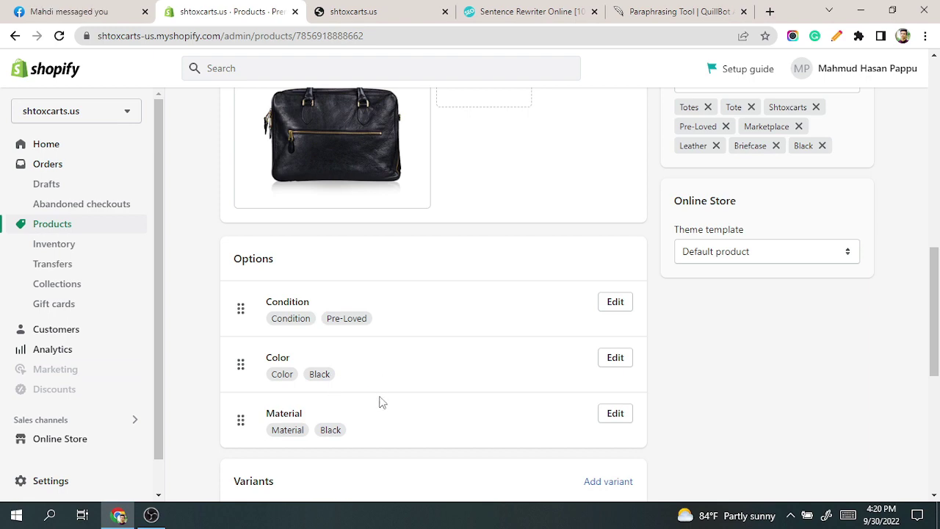
scroll(922, 381, down, 5)
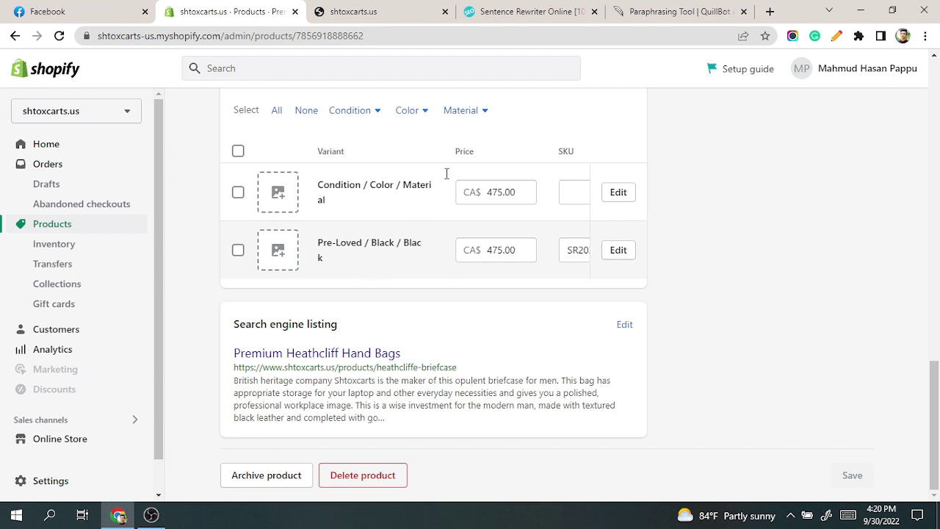
drag(937, 412, 937, 299)
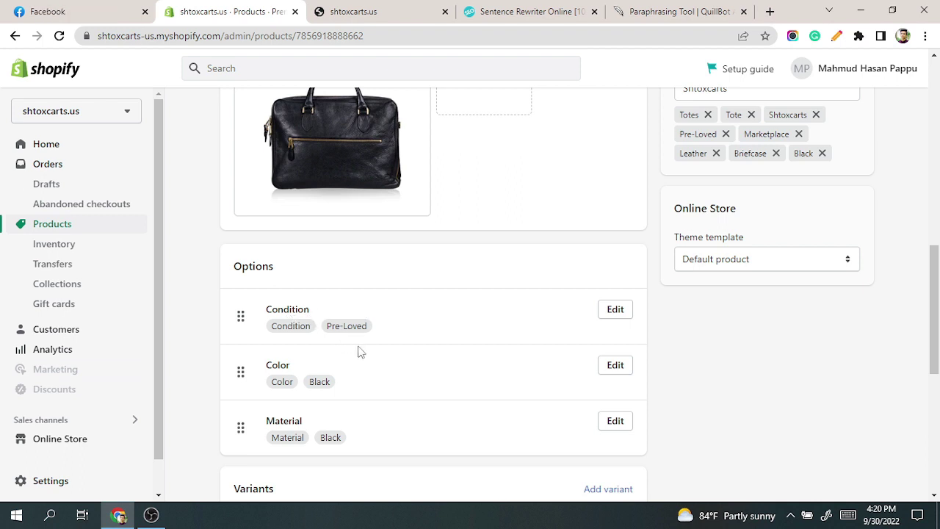
click(615, 312)
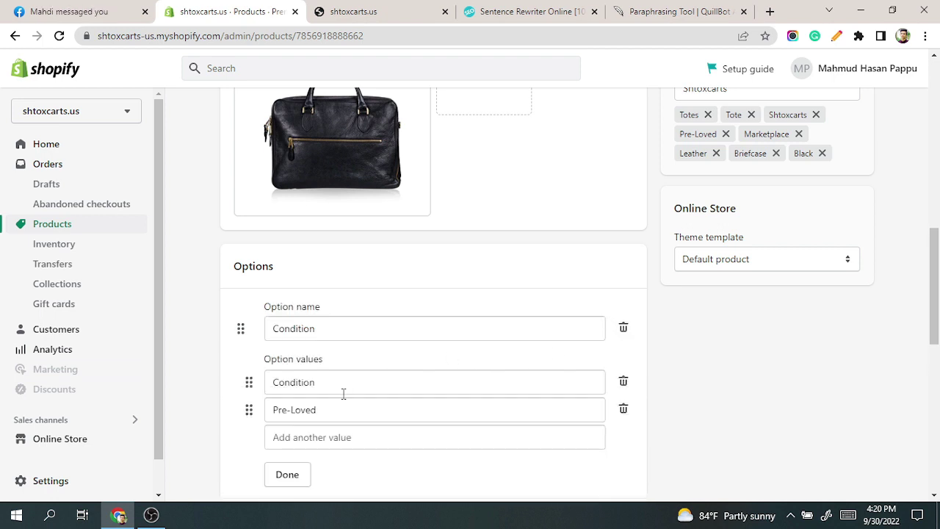
click(318, 386)
triple_click(343, 416)
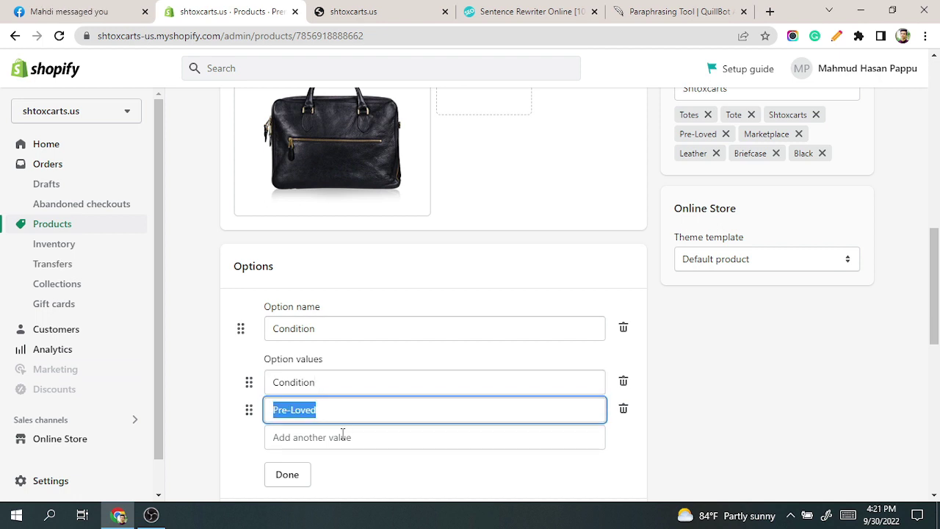
text(New)
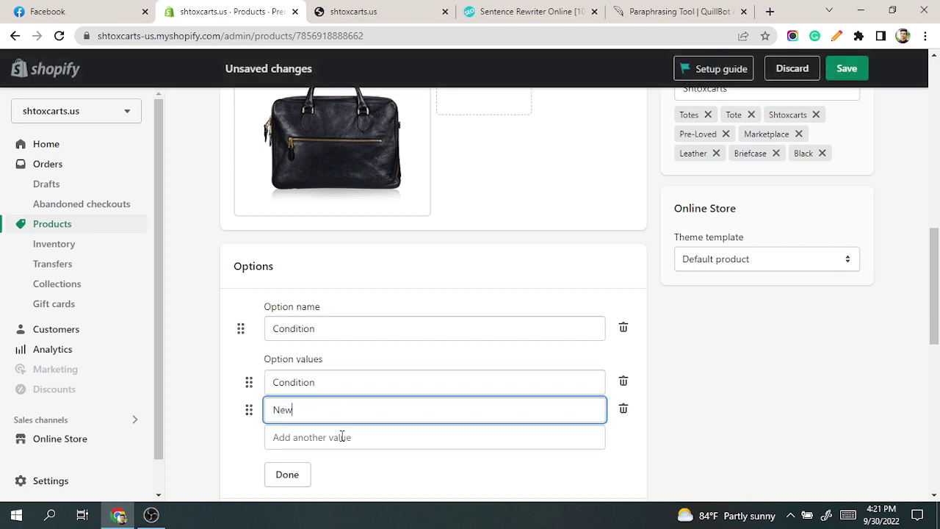
click(635, 362)
click(285, 474)
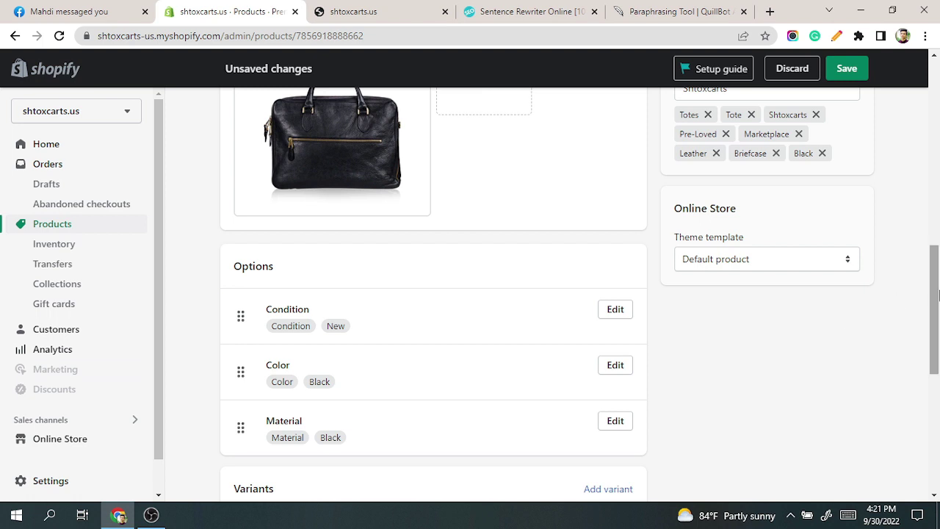
scroll(791, 357, down, 5)
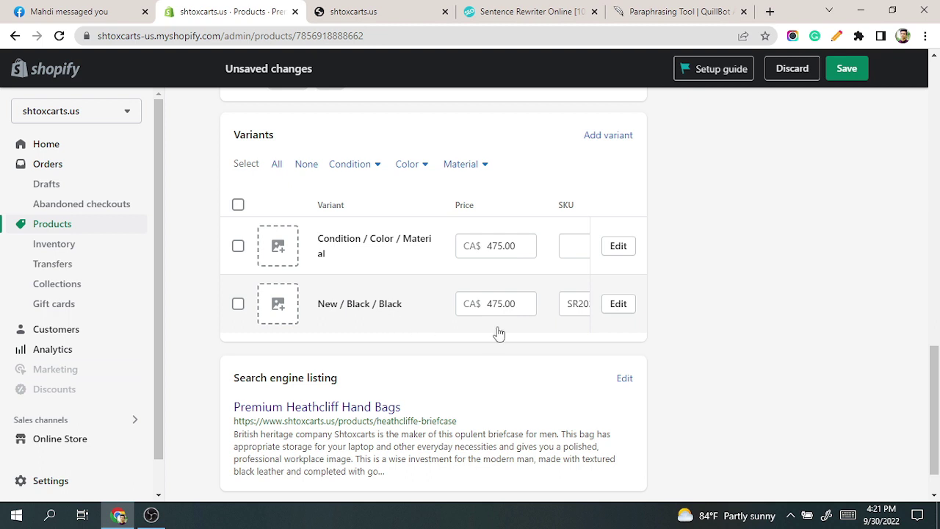
click(618, 304)
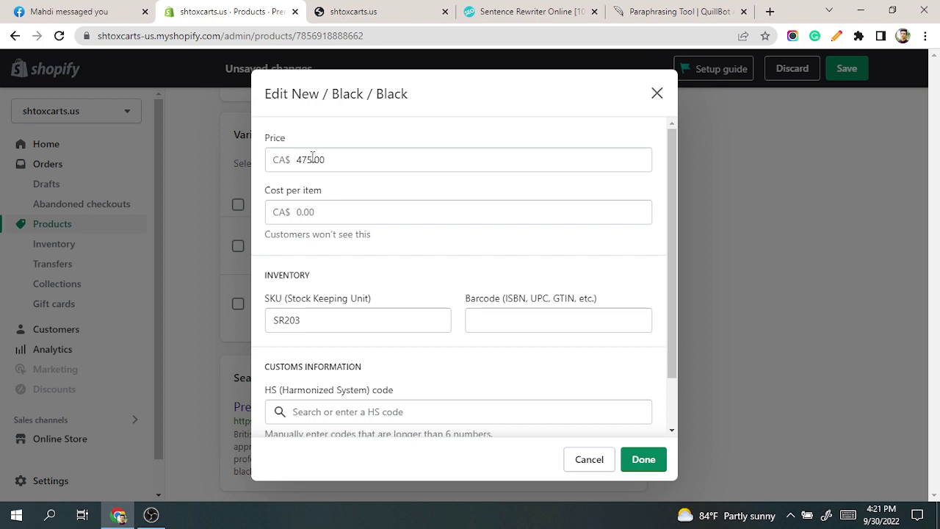
drag(313, 159, 303, 162)
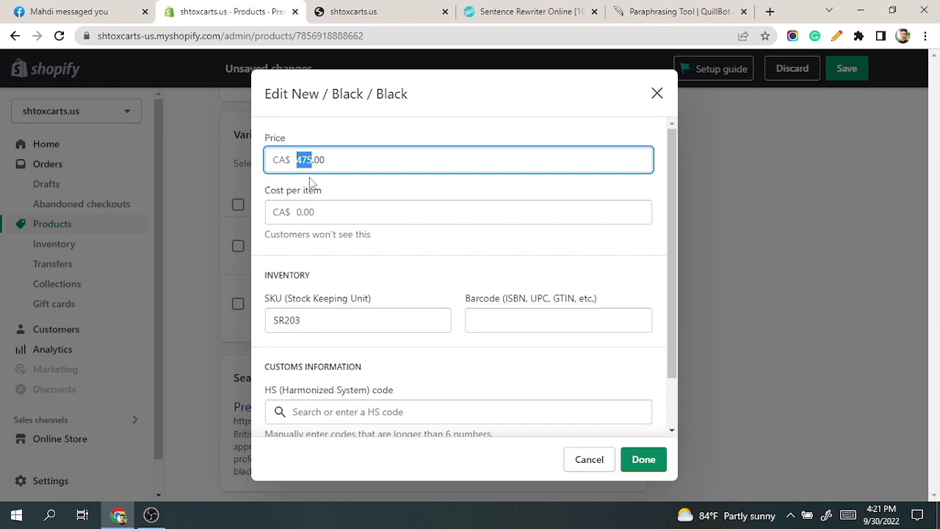
text(2)
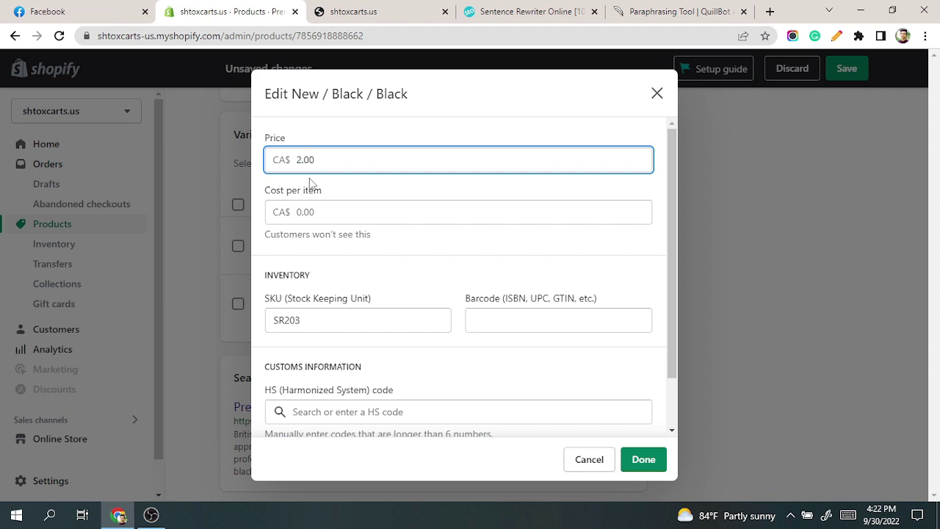
text(80)
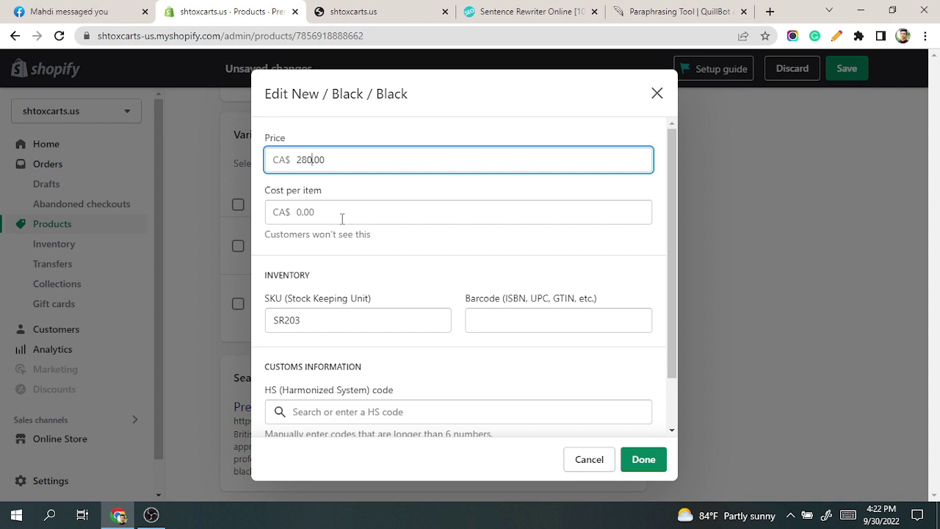
click(296, 212)
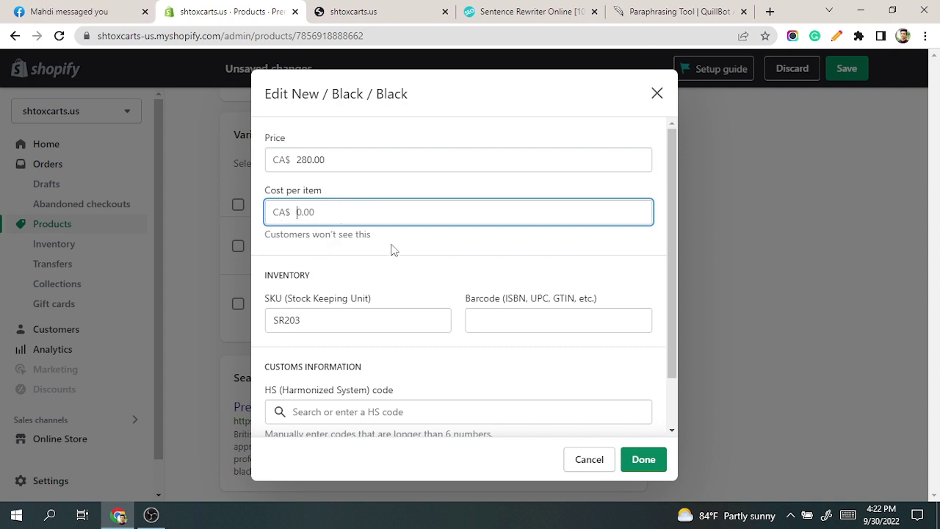
click(308, 318)
double_click(310, 319)
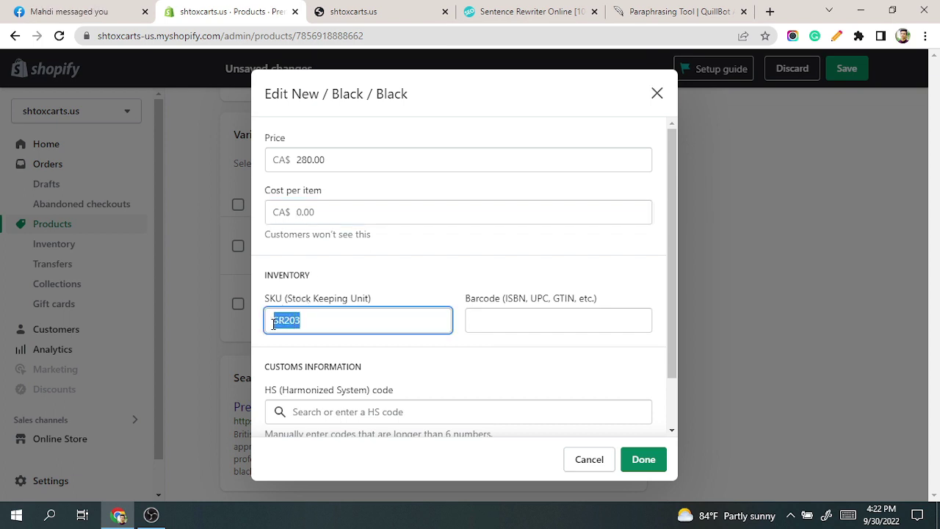
key(BackSpace)
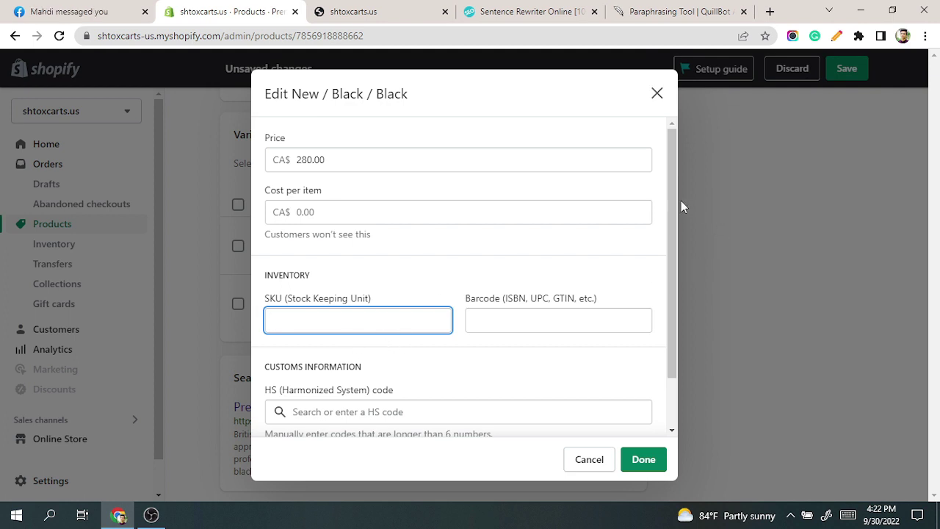
drag(671, 198, 664, 264)
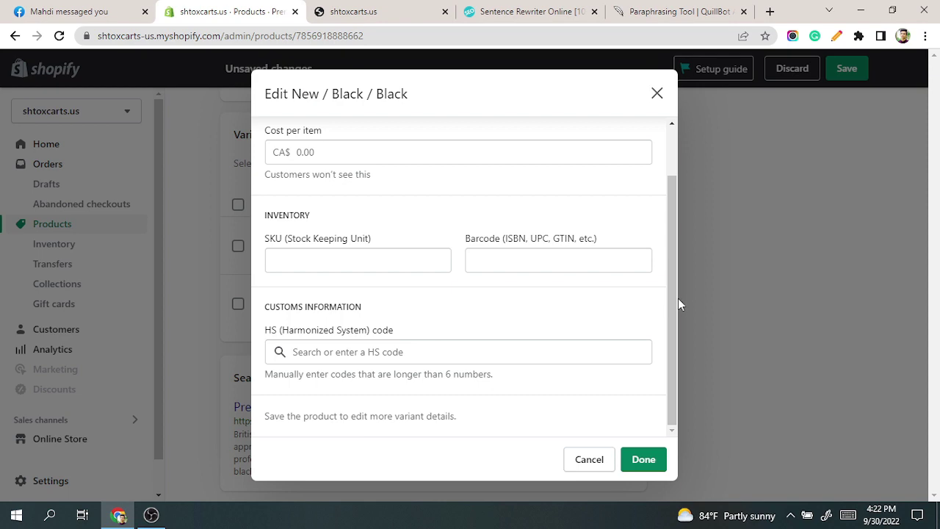
click(678, 298)
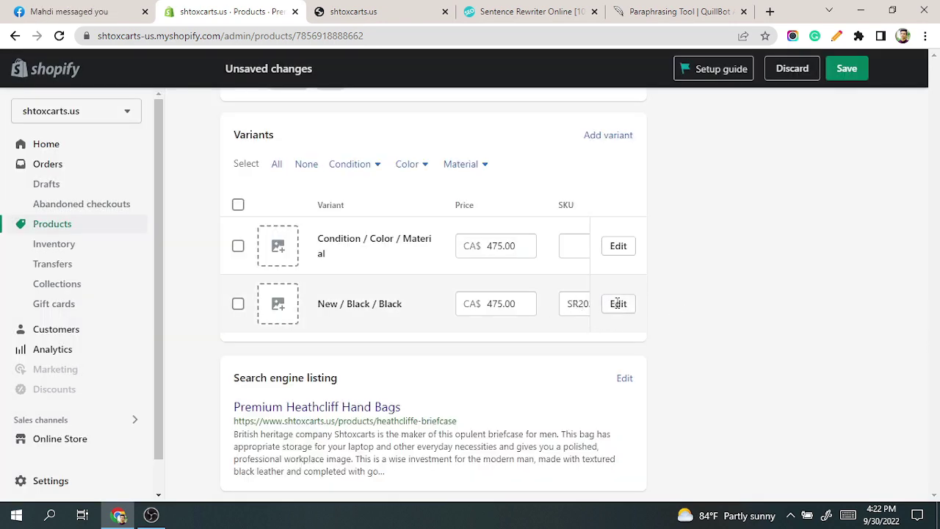
Set the New / Black / Black variant's price to CA$ 280.00 and clear its SKU.
click(615, 306)
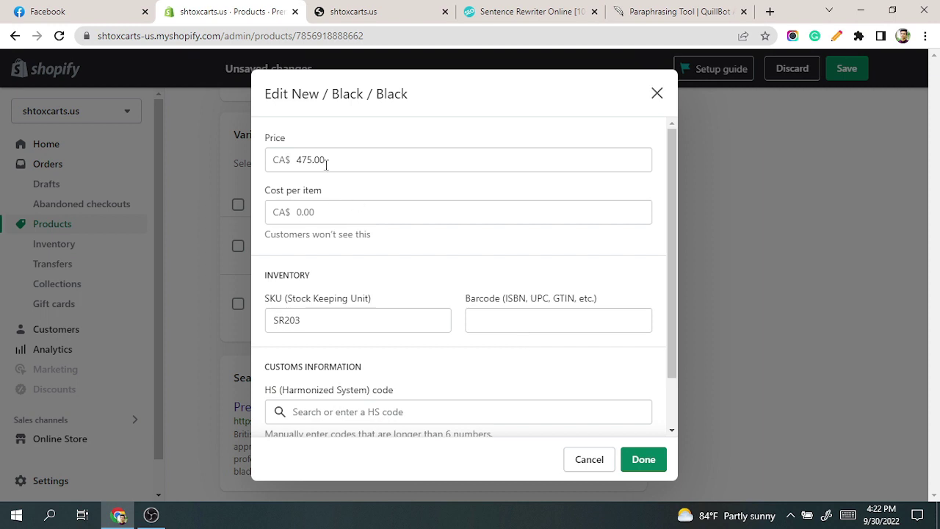
drag(301, 159, 296, 162)
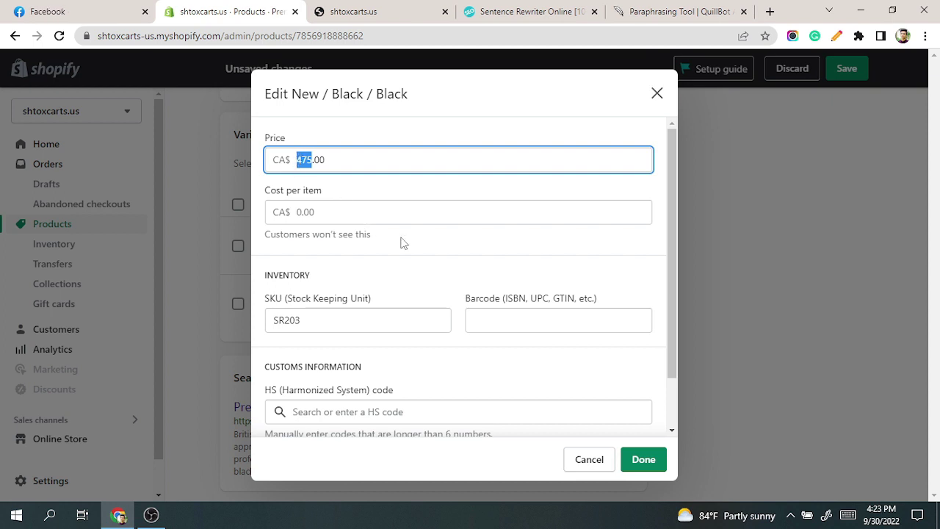
text(280)
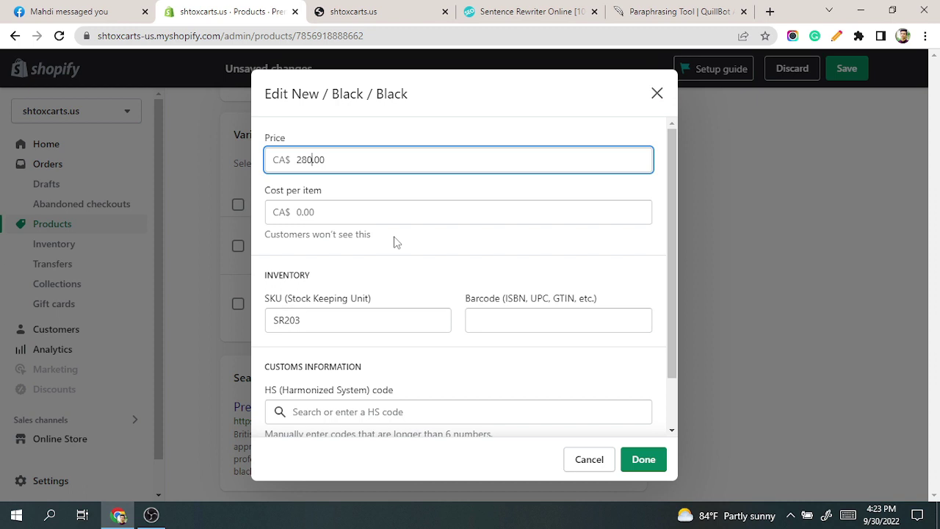
drag(338, 312, 276, 321)
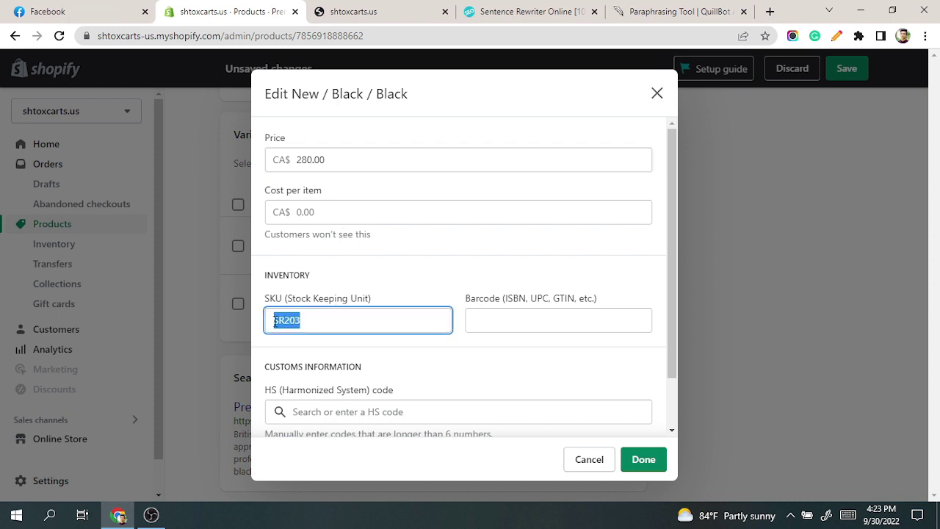
key(BackSpace)
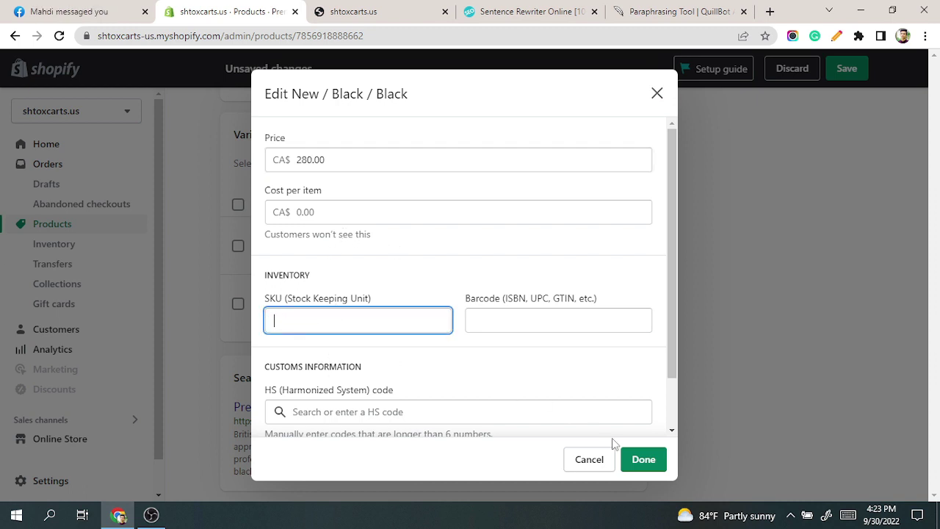
click(630, 458)
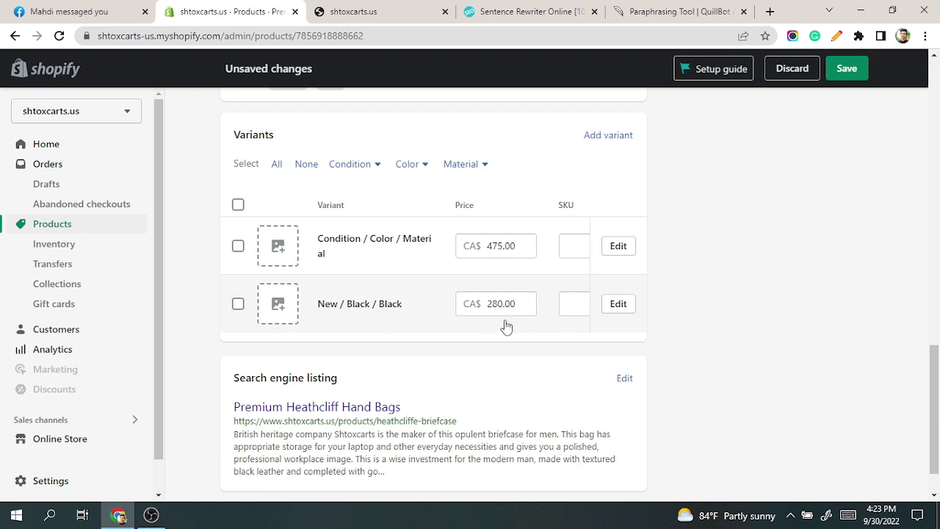
click(575, 299)
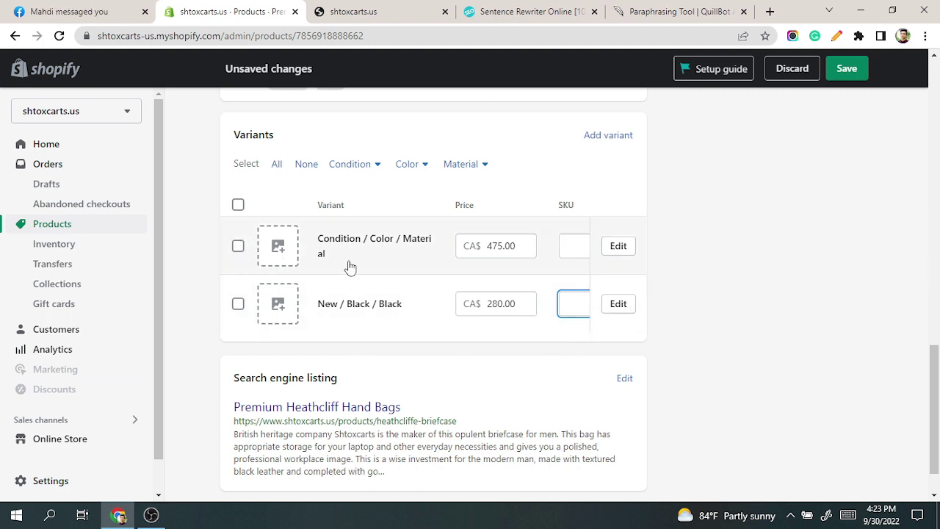
Delete the Condition / Color / Material variant and save the product, accepting the variant deletion.
click(237, 246)
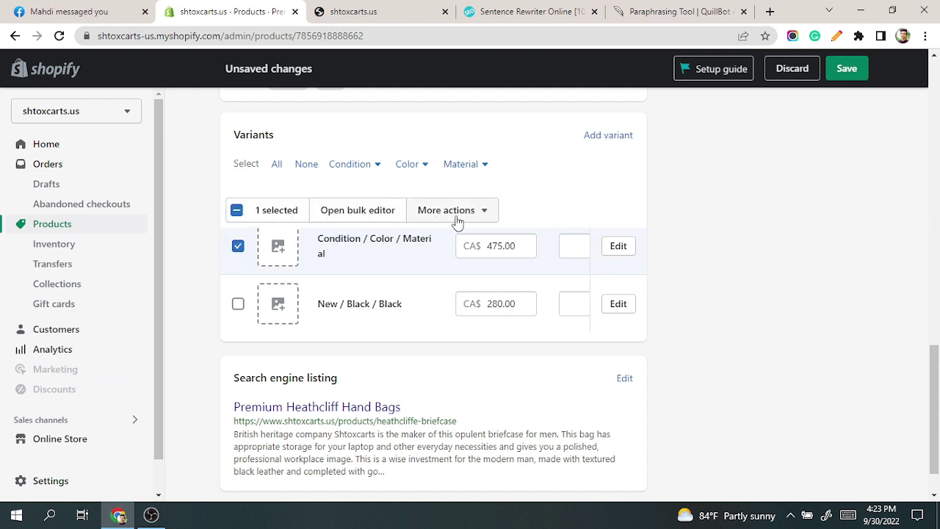
click(478, 213)
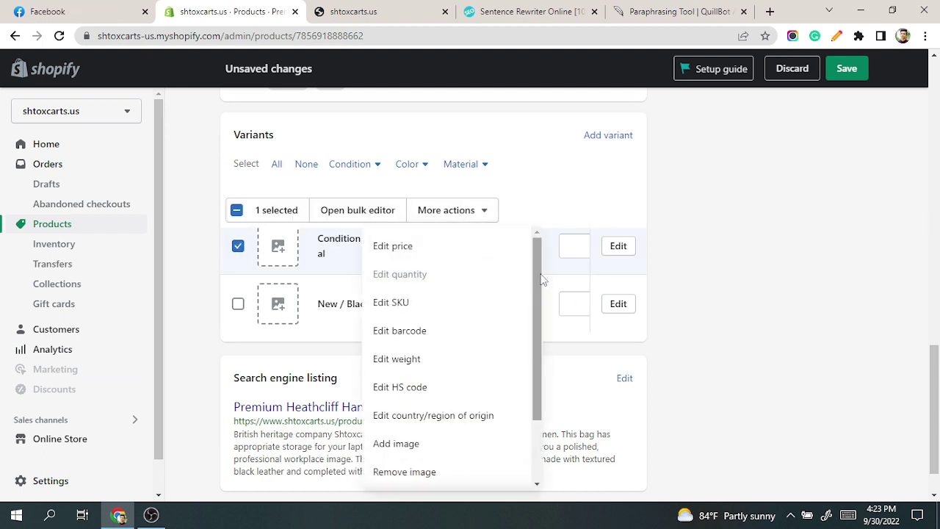
drag(536, 269, 535, 331)
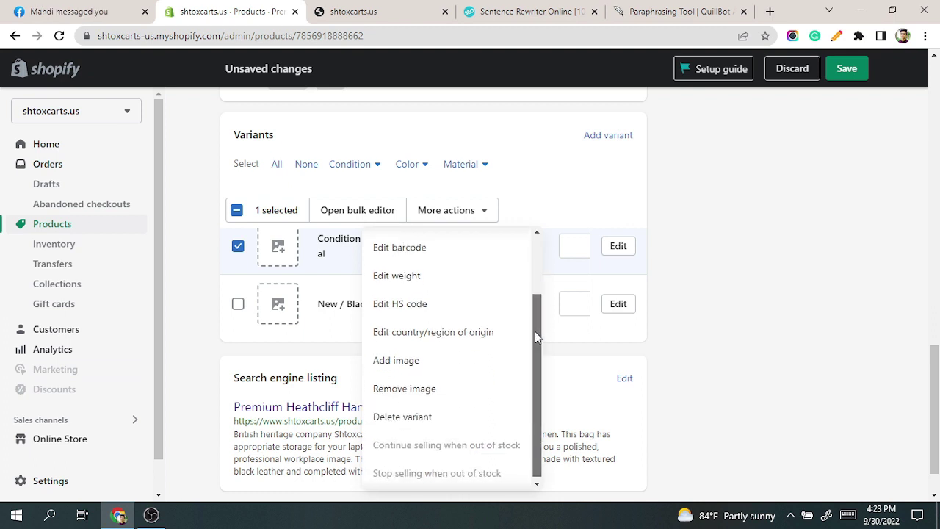
click(414, 416)
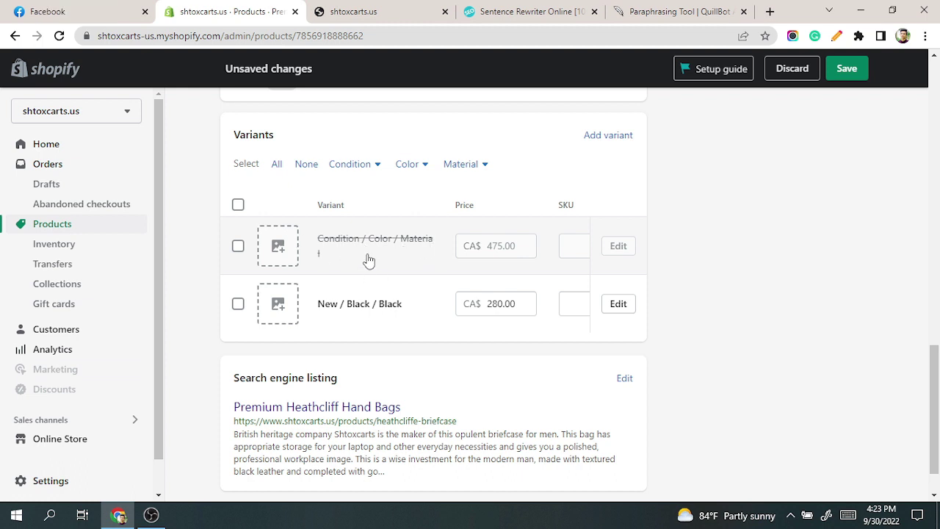
click(846, 69)
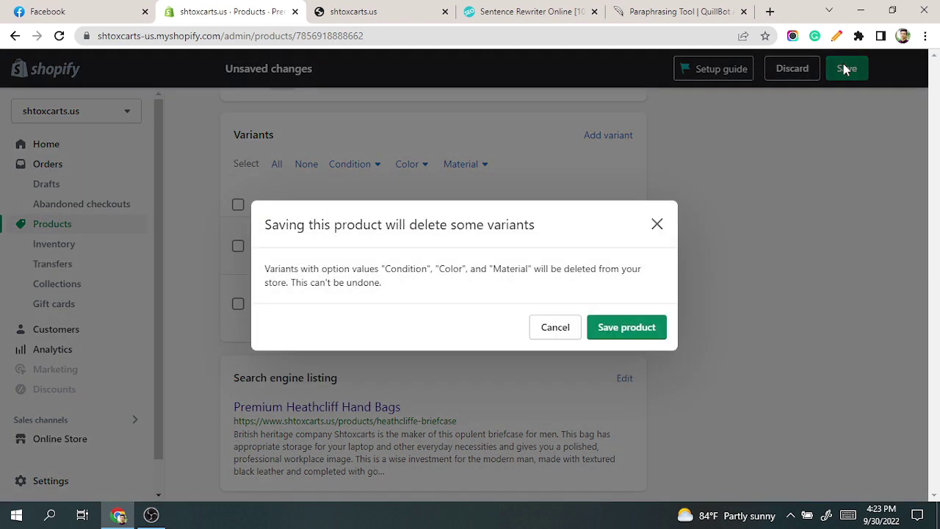
click(626, 330)
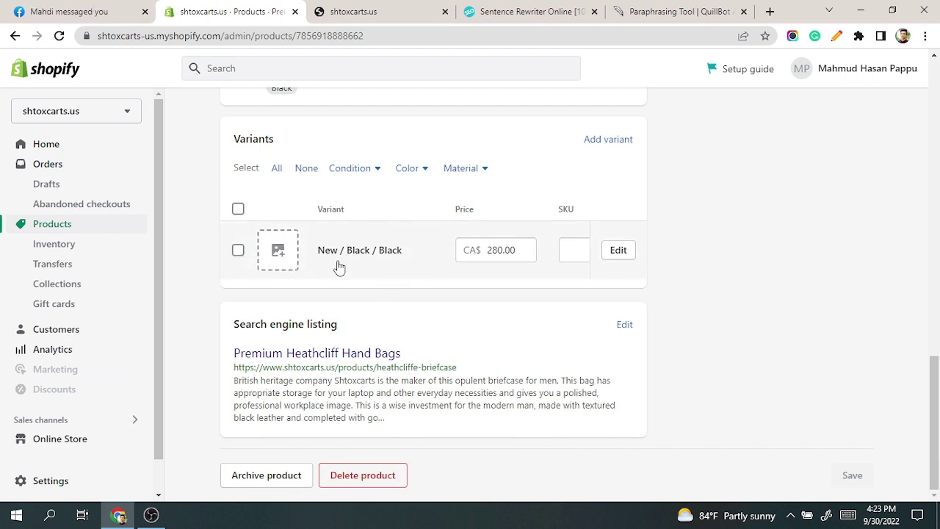
Open the New / Black / Black variant's details and assign the existing black briefcase photo as its image.
click(616, 255)
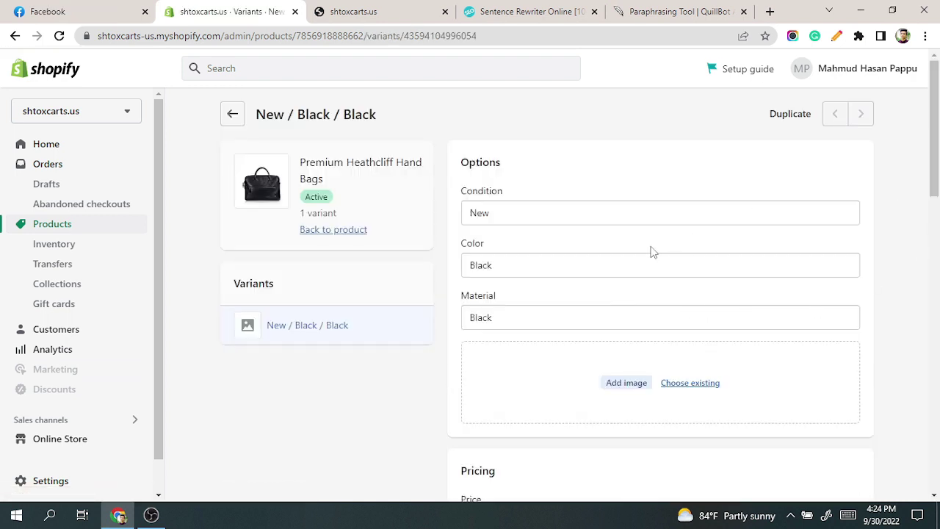
click(623, 384)
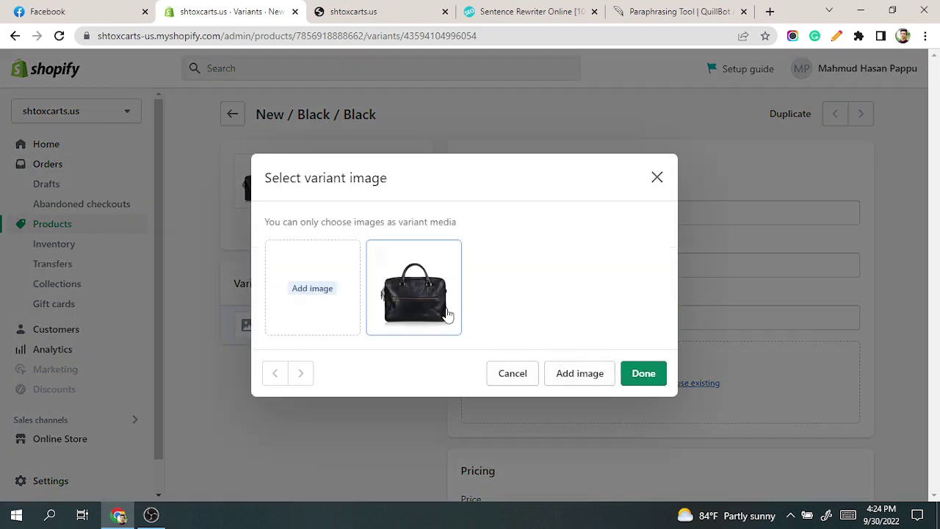
click(419, 295)
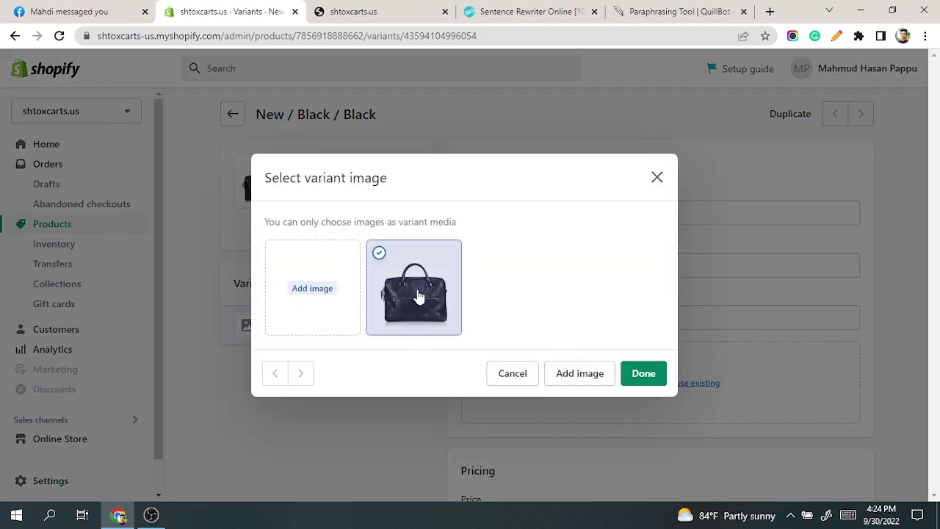
click(643, 376)
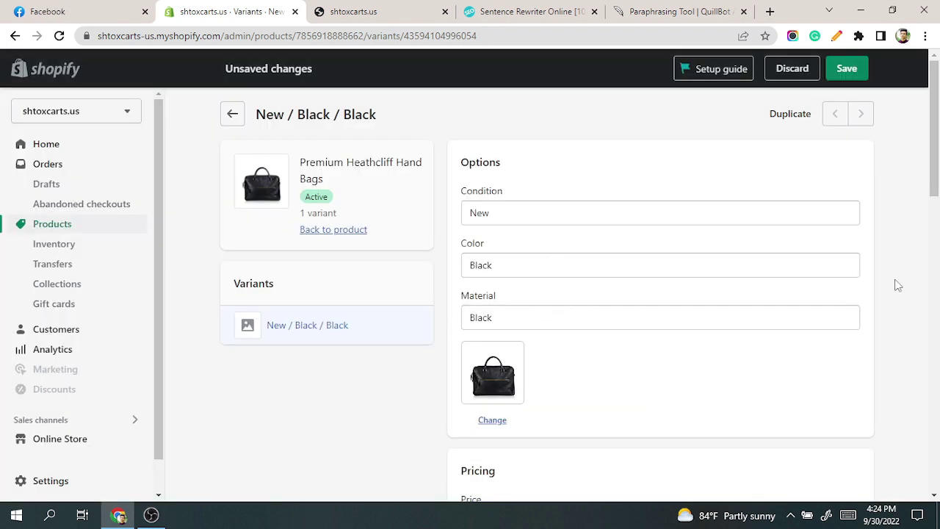
Enable quantity tracking for the variant with 50 units available and save the variant.
scroll(933, 234, down, 4)
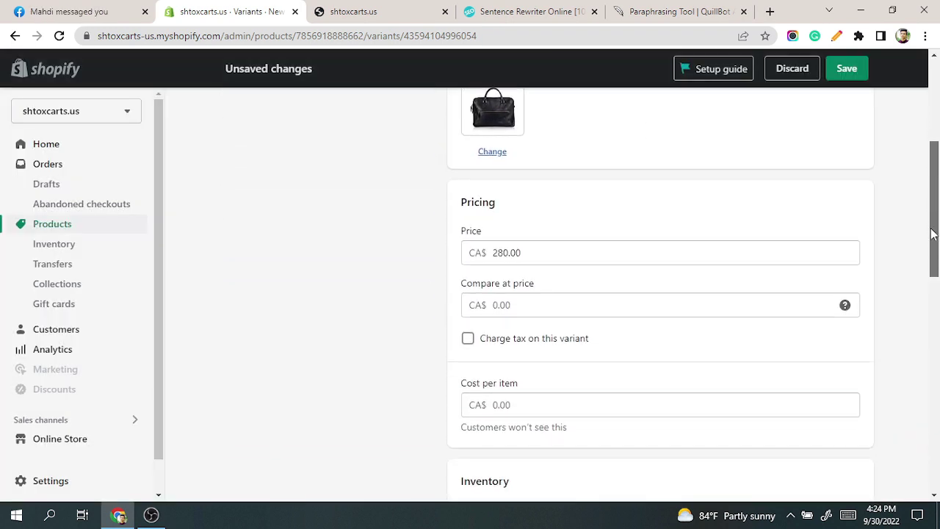
drag(931, 233, 919, 316)
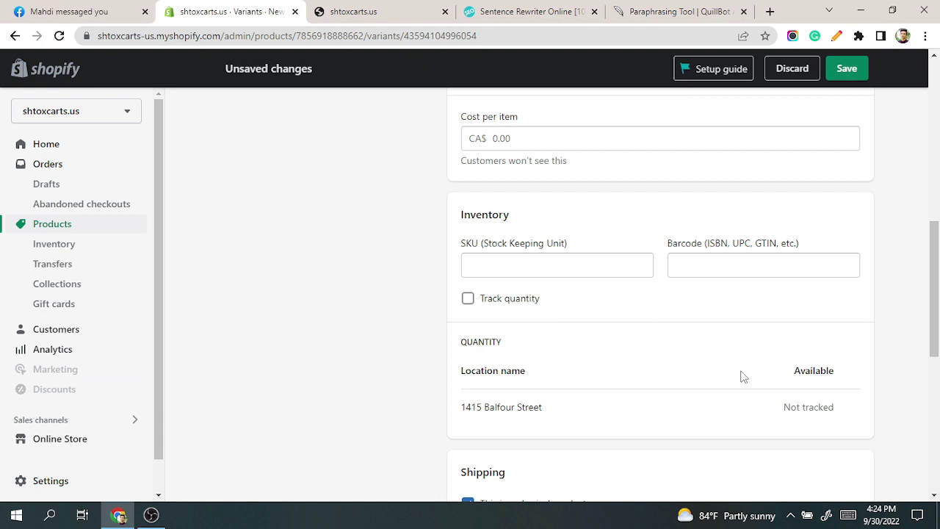
click(470, 302)
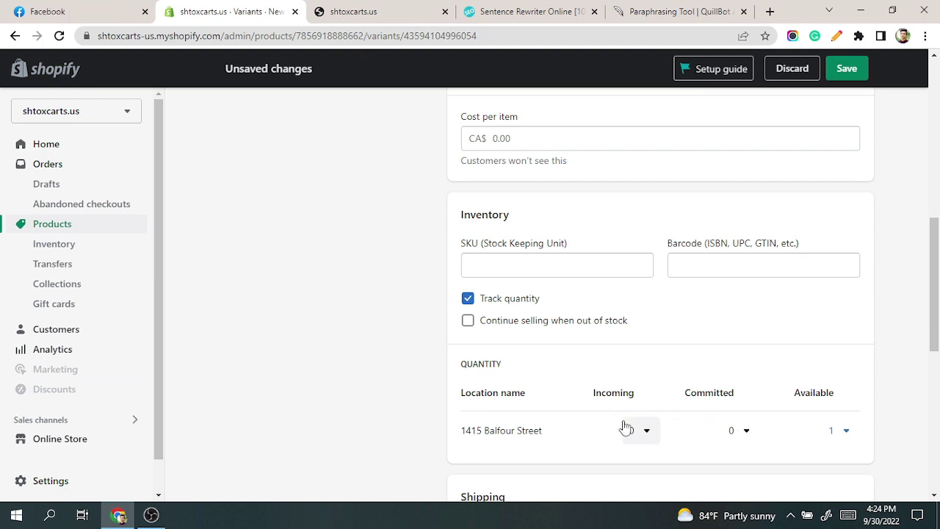
click(846, 430)
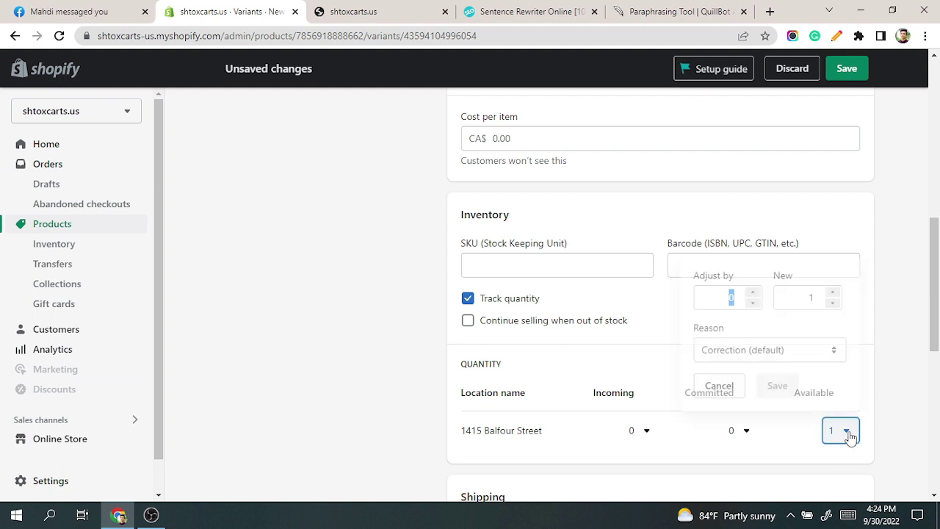
click(812, 298)
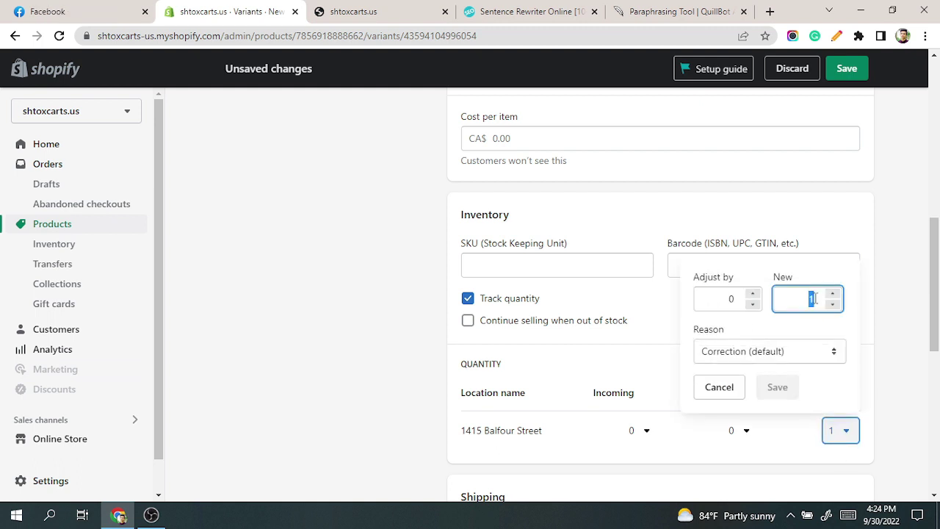
text(50)
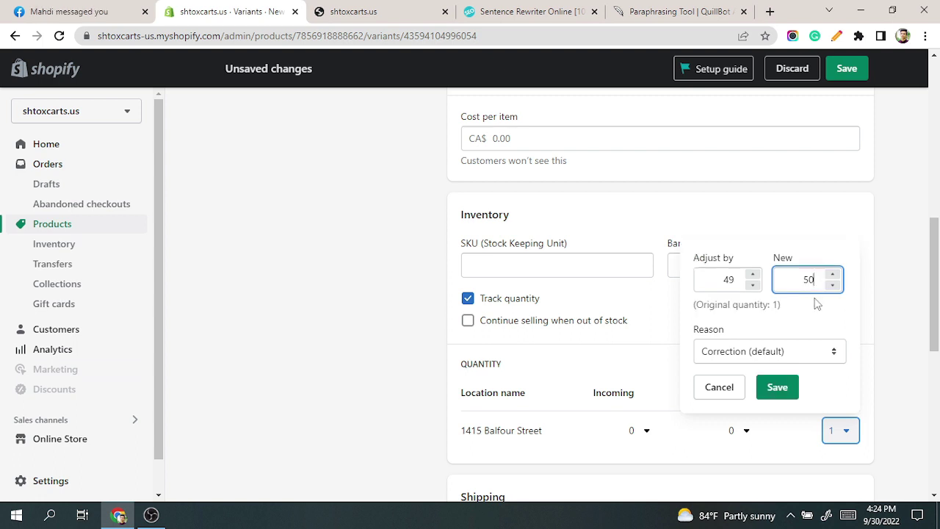
click(777, 386)
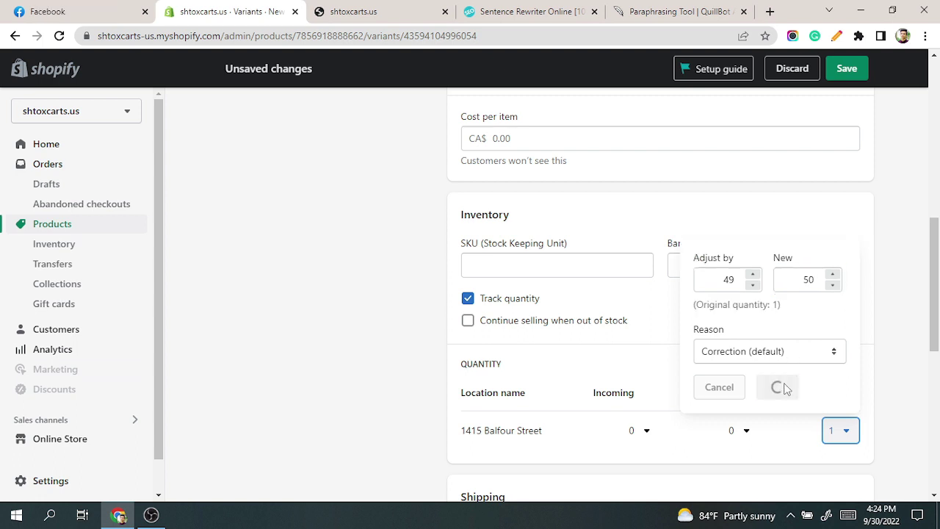
drag(933, 242, 852, 132)
click(847, 68)
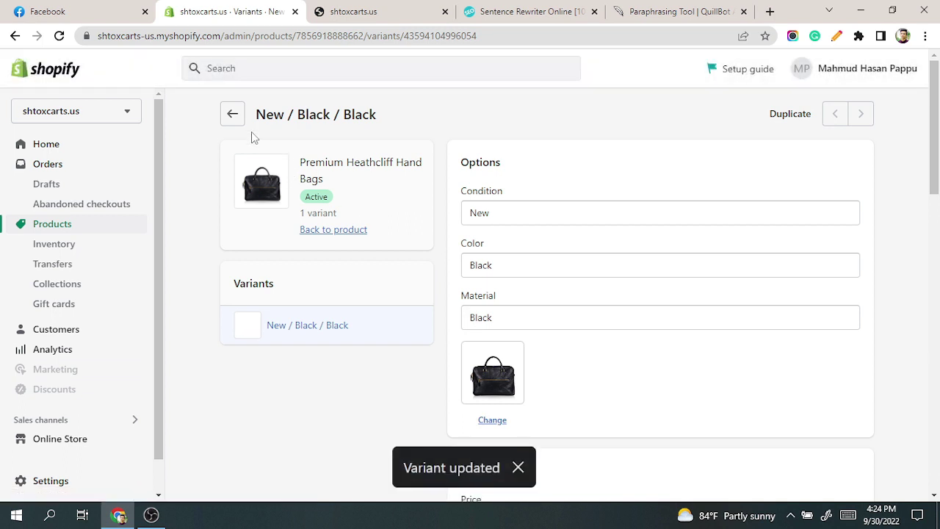
Return to the product page and review its description, organization, tags, media, options, variant and search engine listing.
click(232, 114)
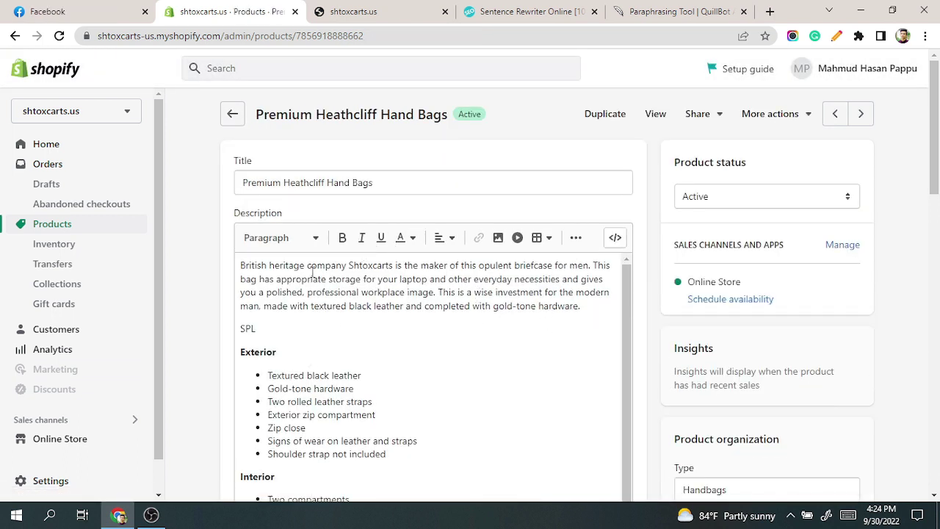
scroll(939, 245, down, 3)
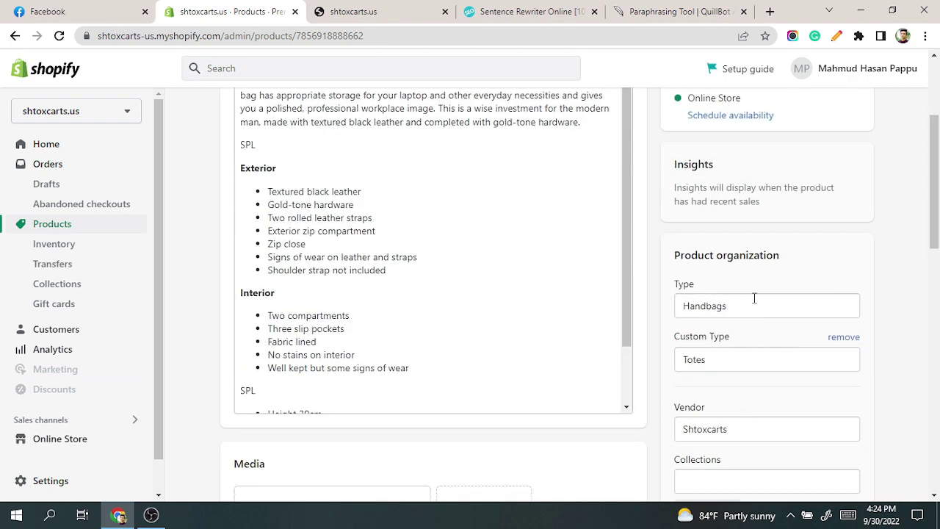
scroll(928, 201, down, 4)
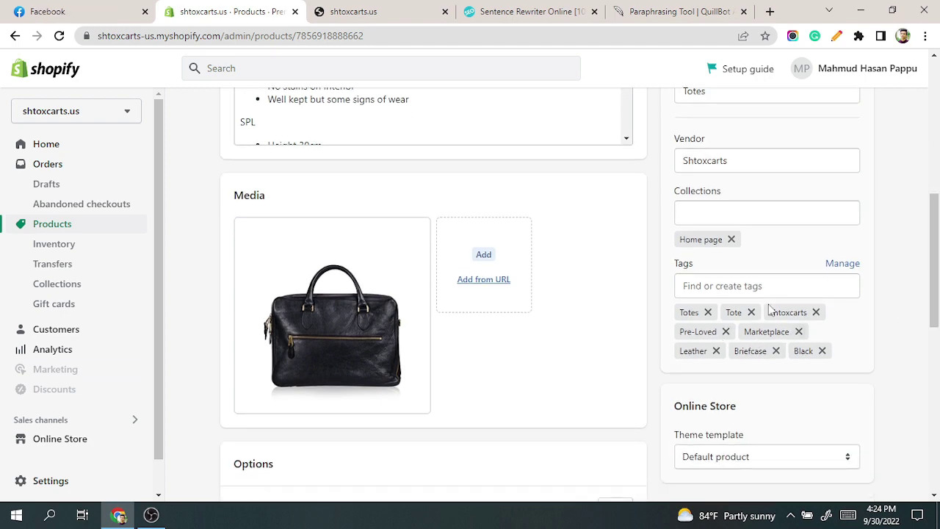
drag(929, 254, 923, 336)
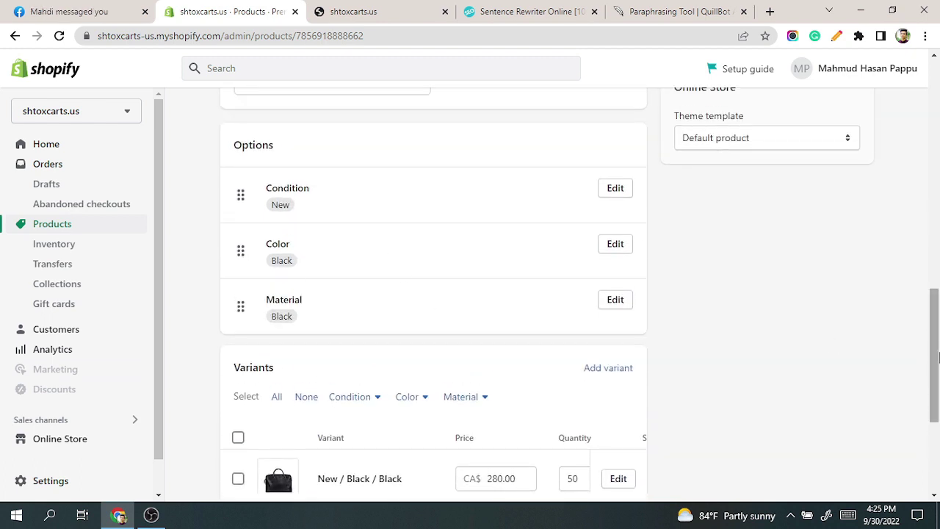
scroll(220, 312, down, 3)
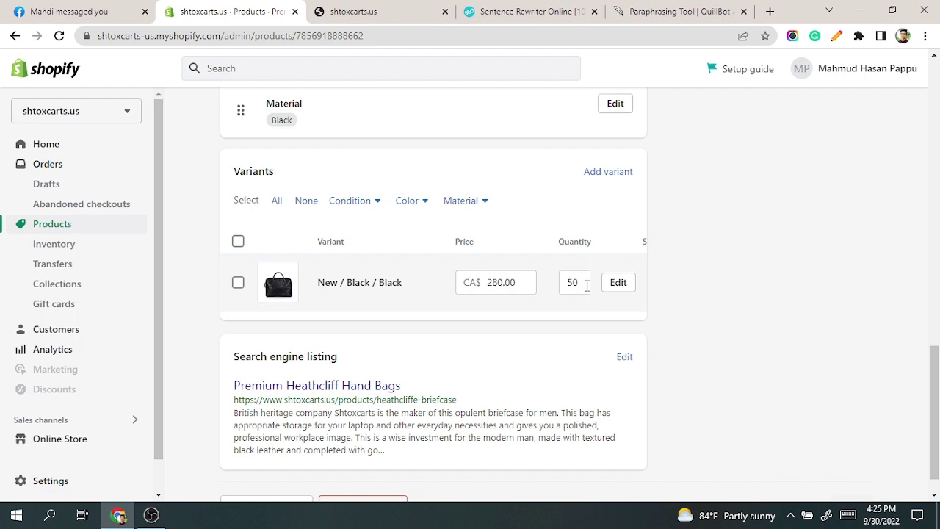
scroll(935, 442, down, 1)
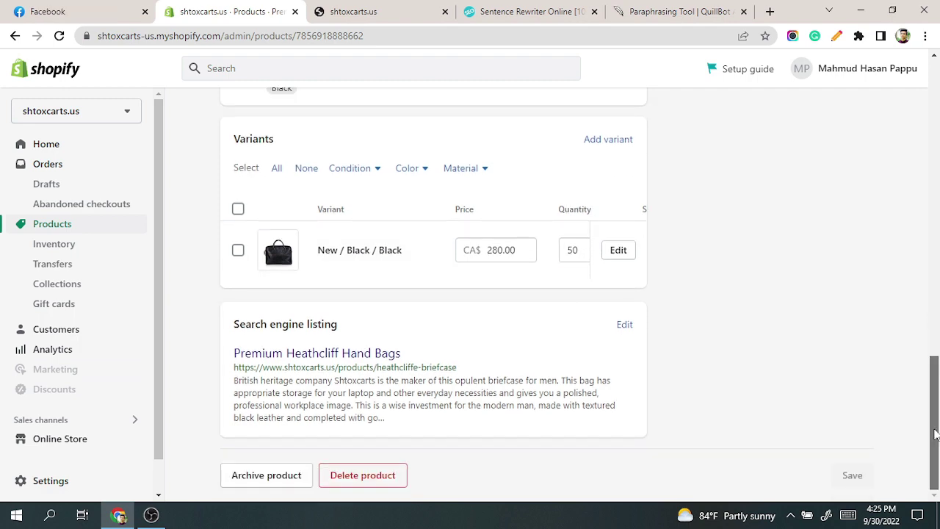
drag(935, 449, 934, 147)
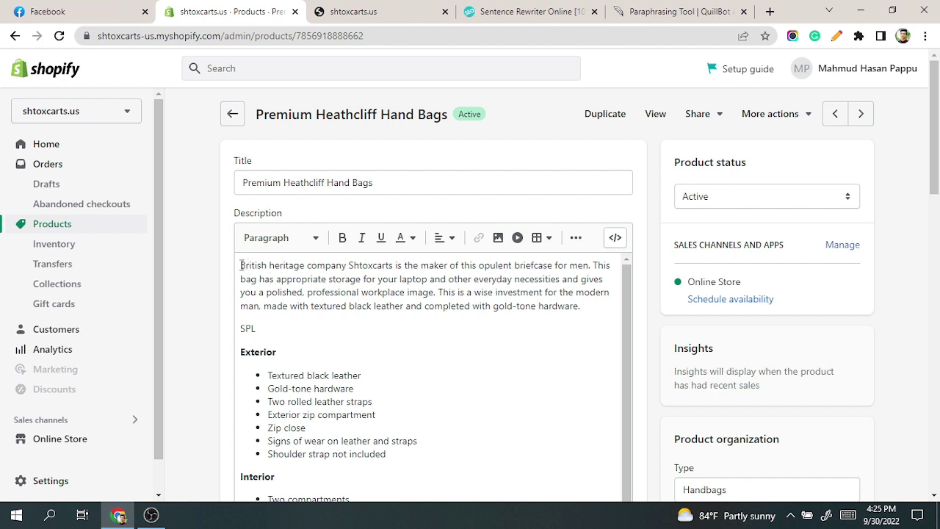
click(585, 324)
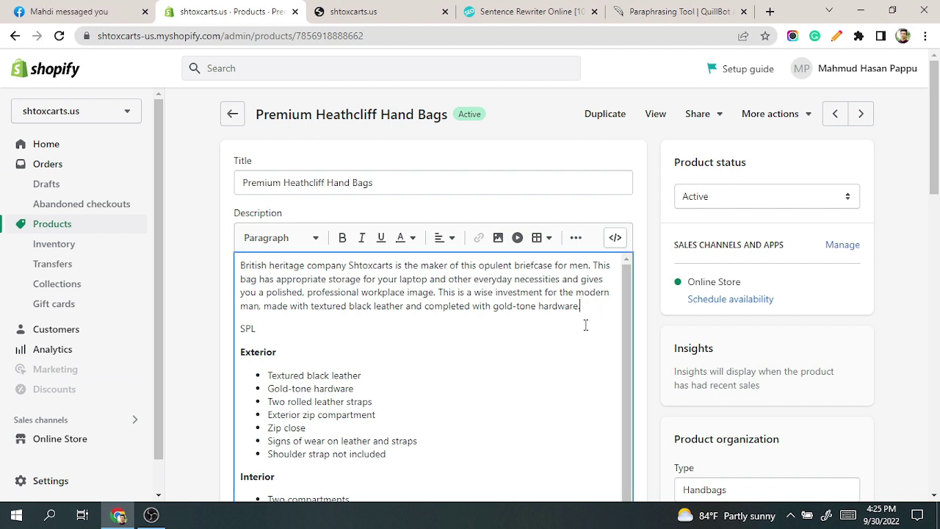